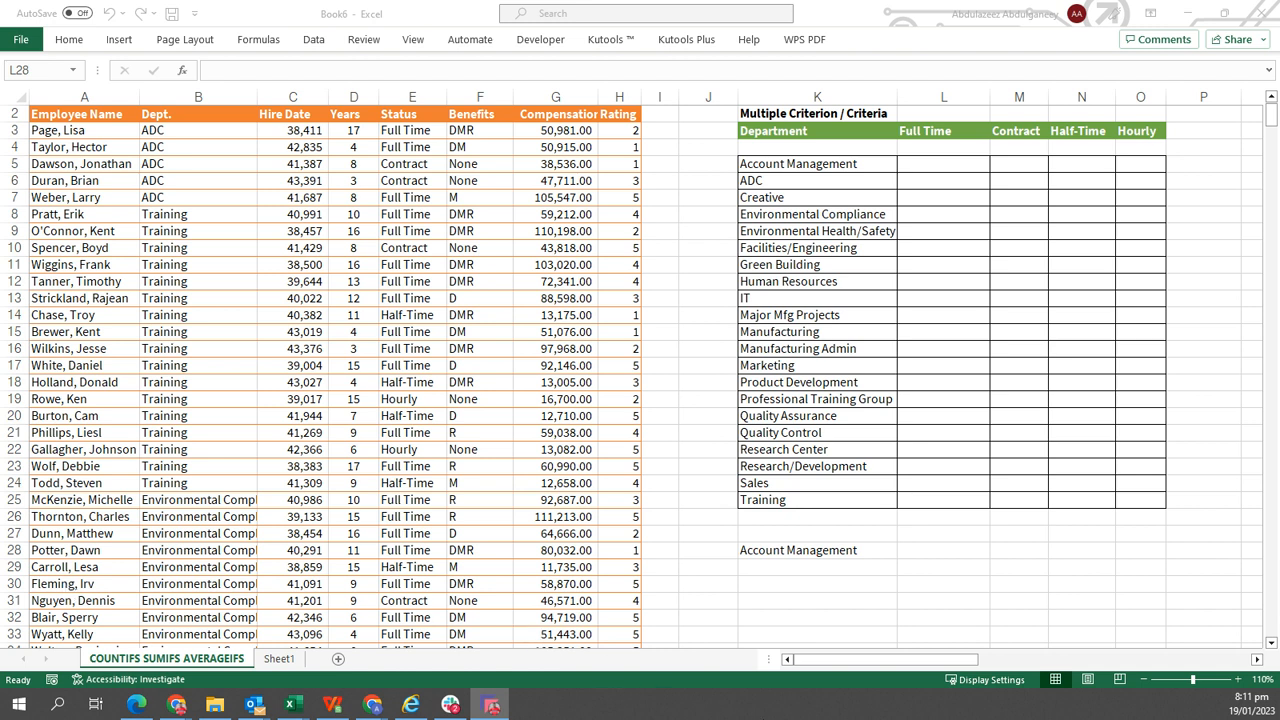
In L28, enter a SUMIF formula summing Table1[Compensation] where Table1[Dept.] matches K28.
click(944, 552)
text(=)
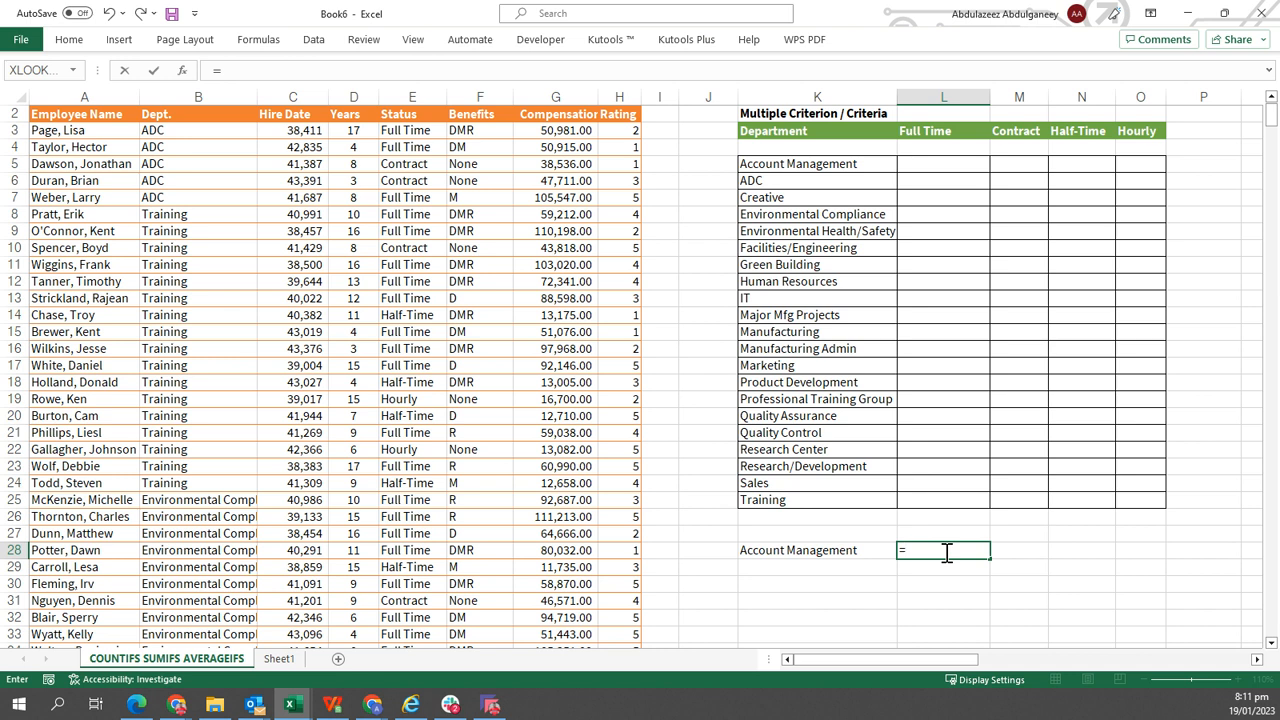
text(SUMIF)
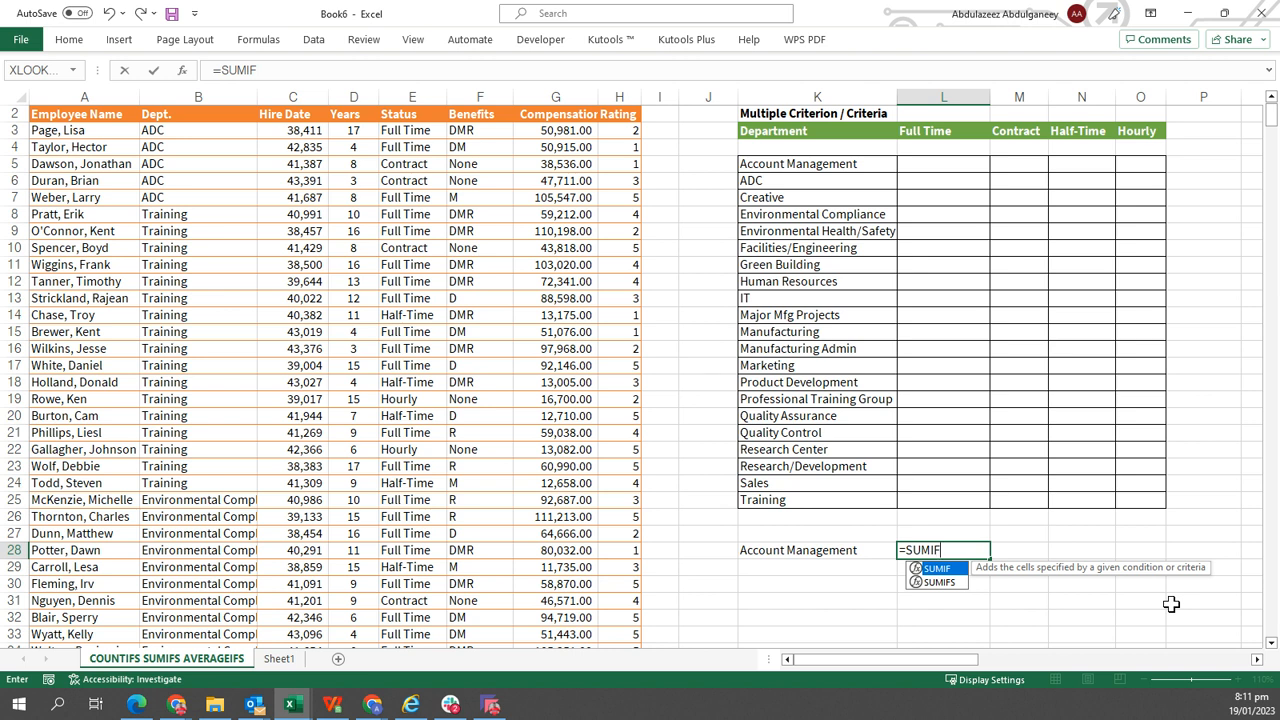
click(960, 584)
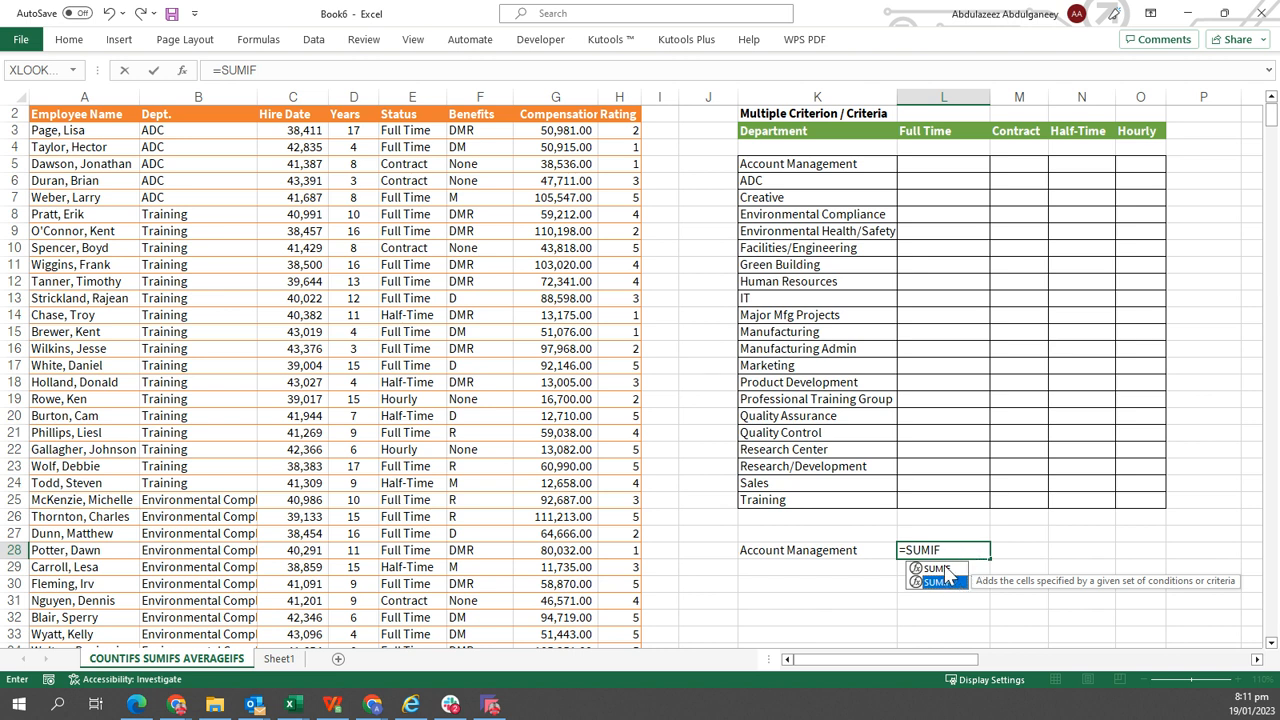
click(945, 570)
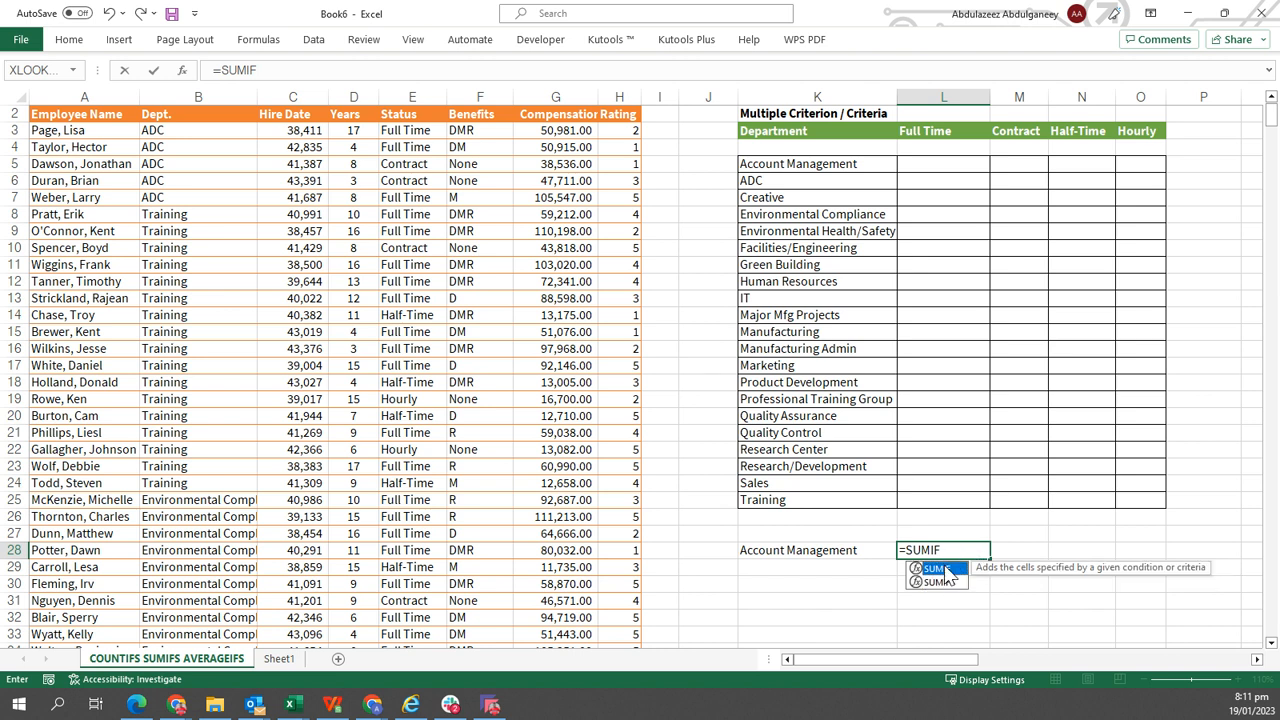
double_click(945, 570)
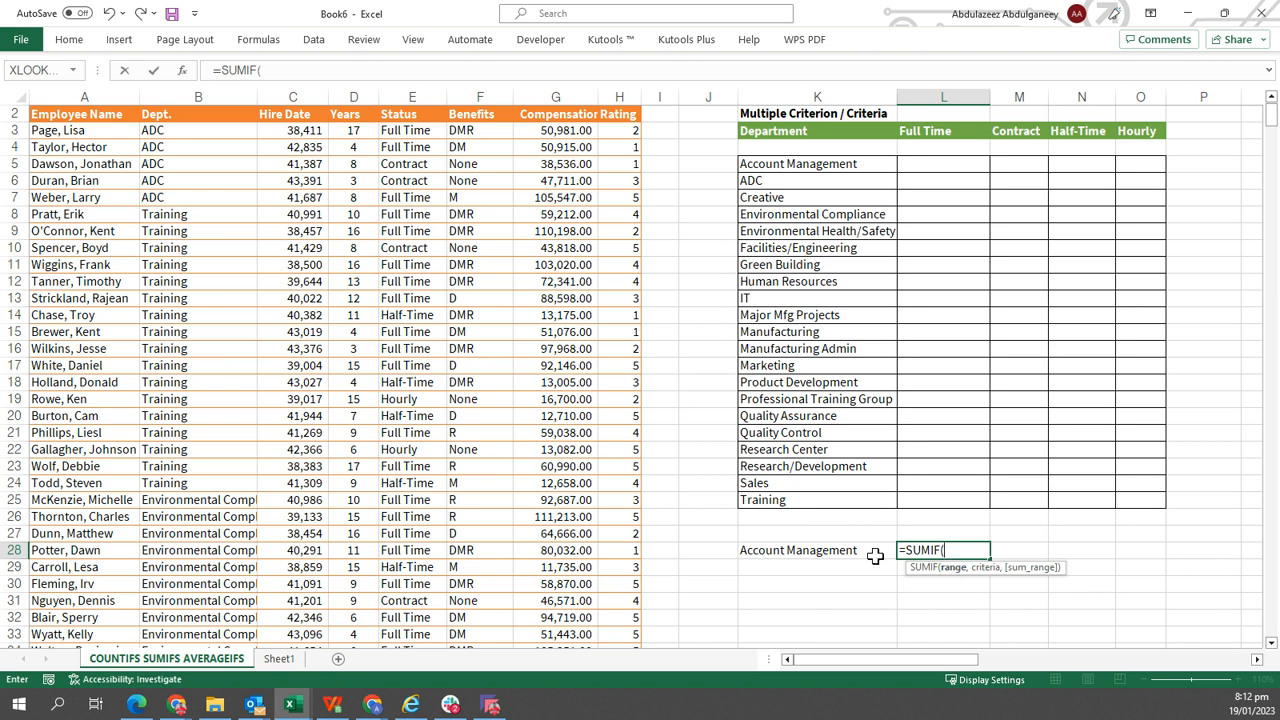
click(177, 101)
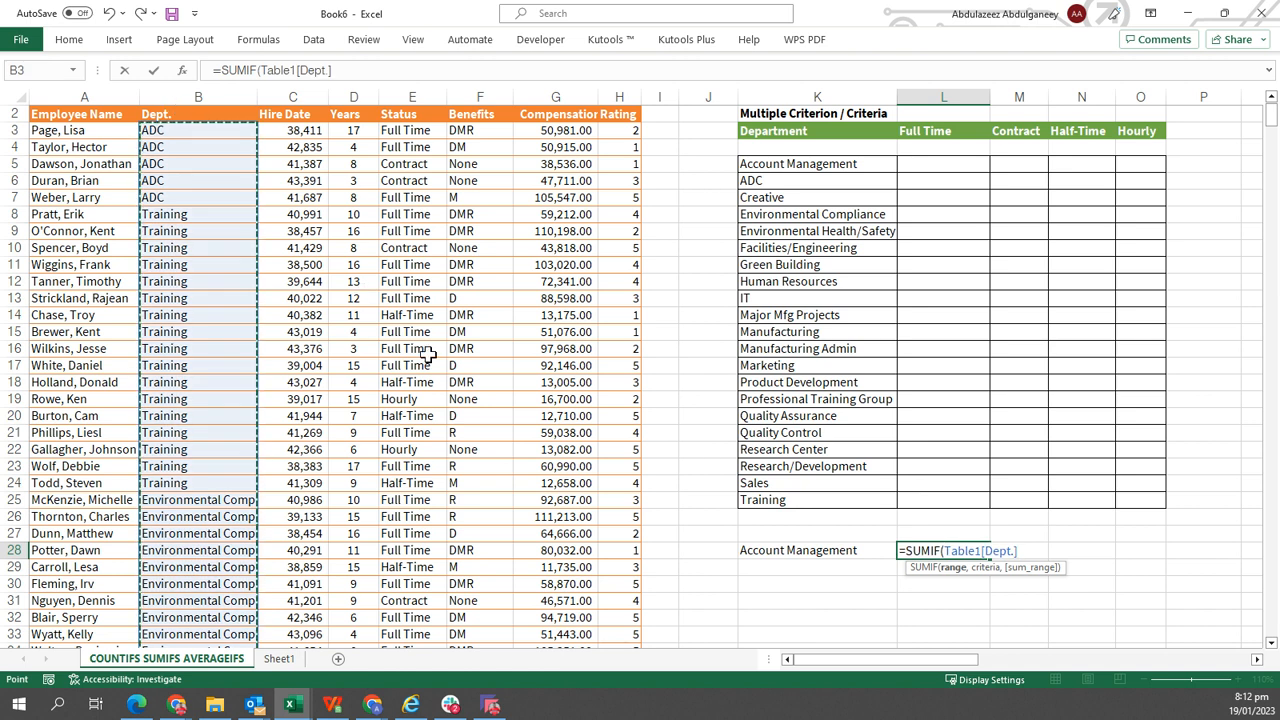
text(,)
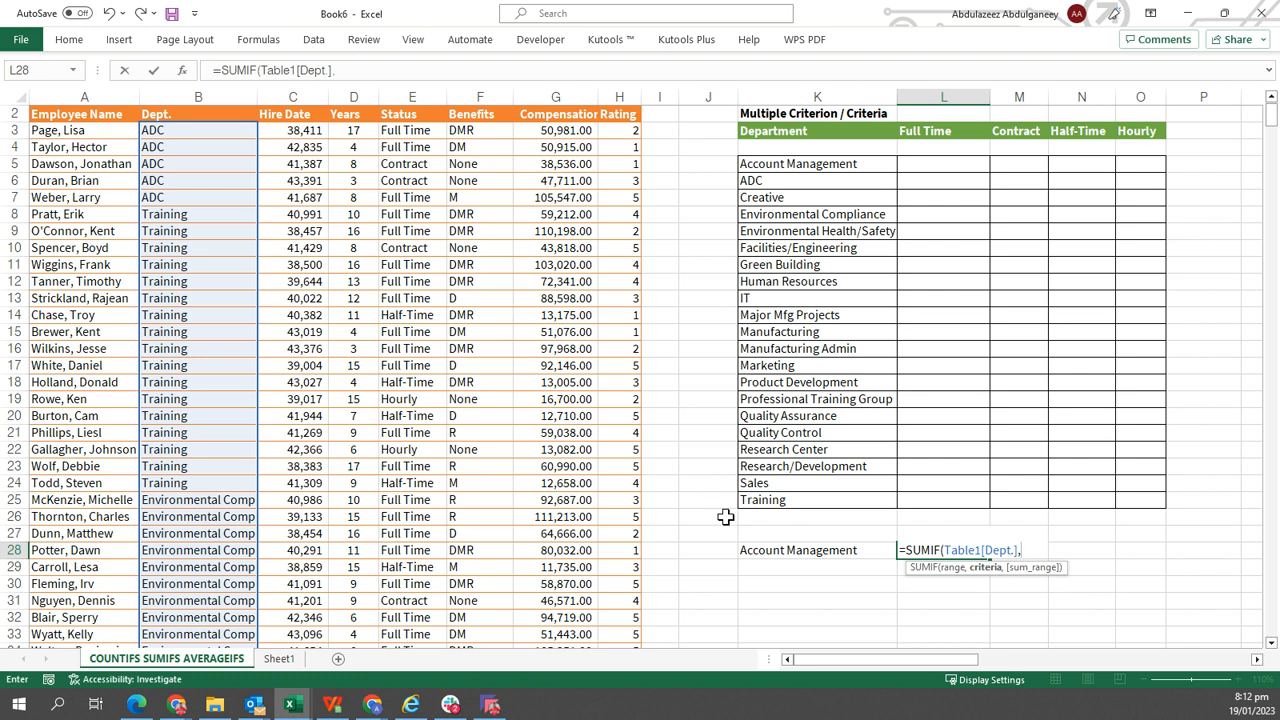
click(835, 553)
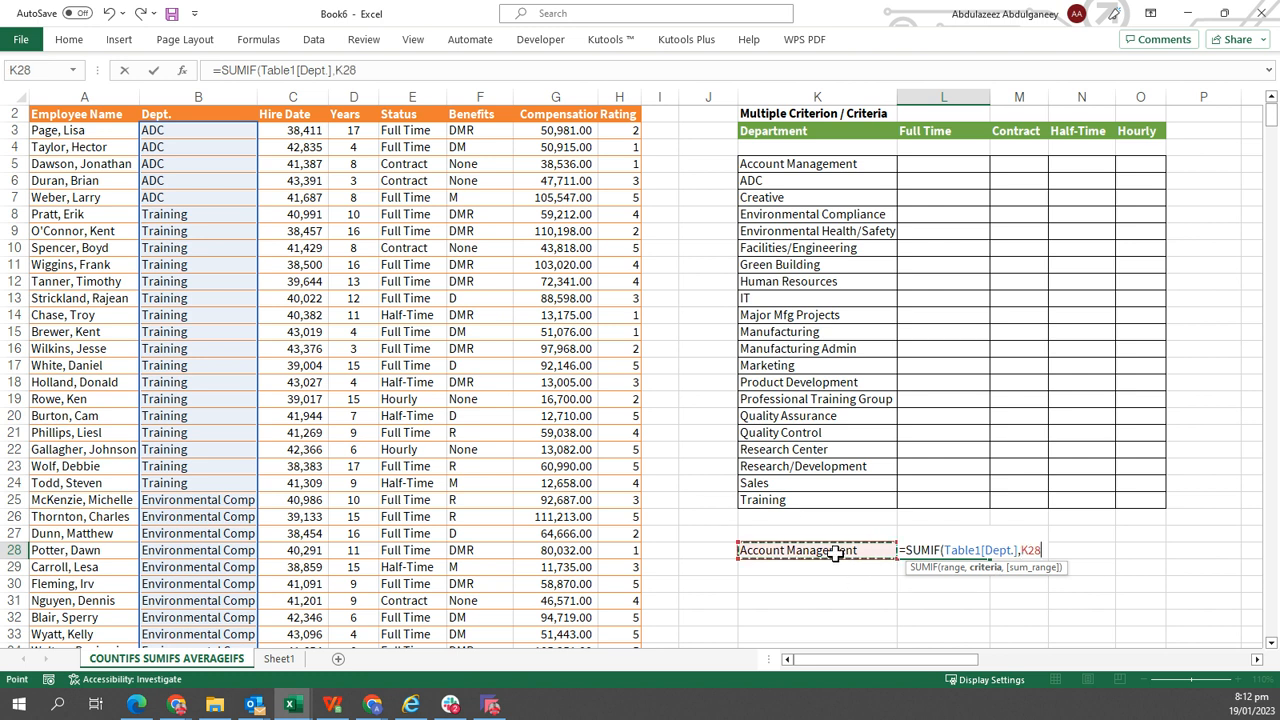
text(,)
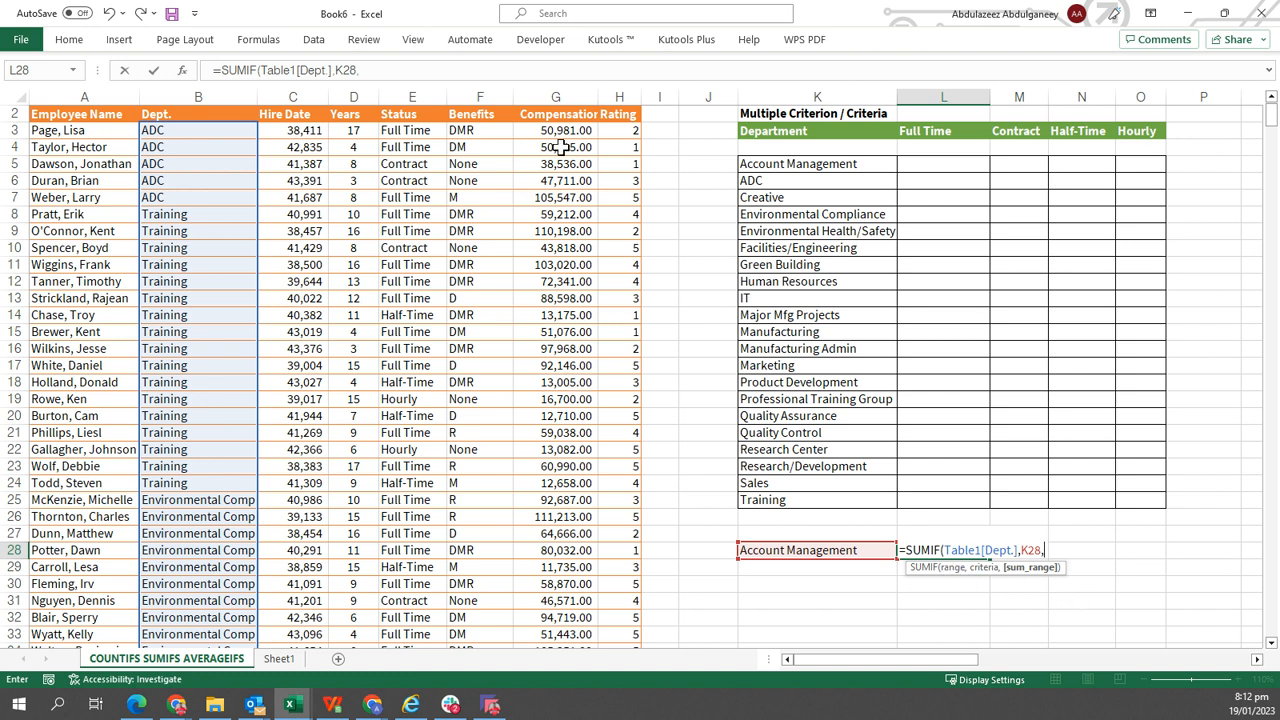
click(563, 101)
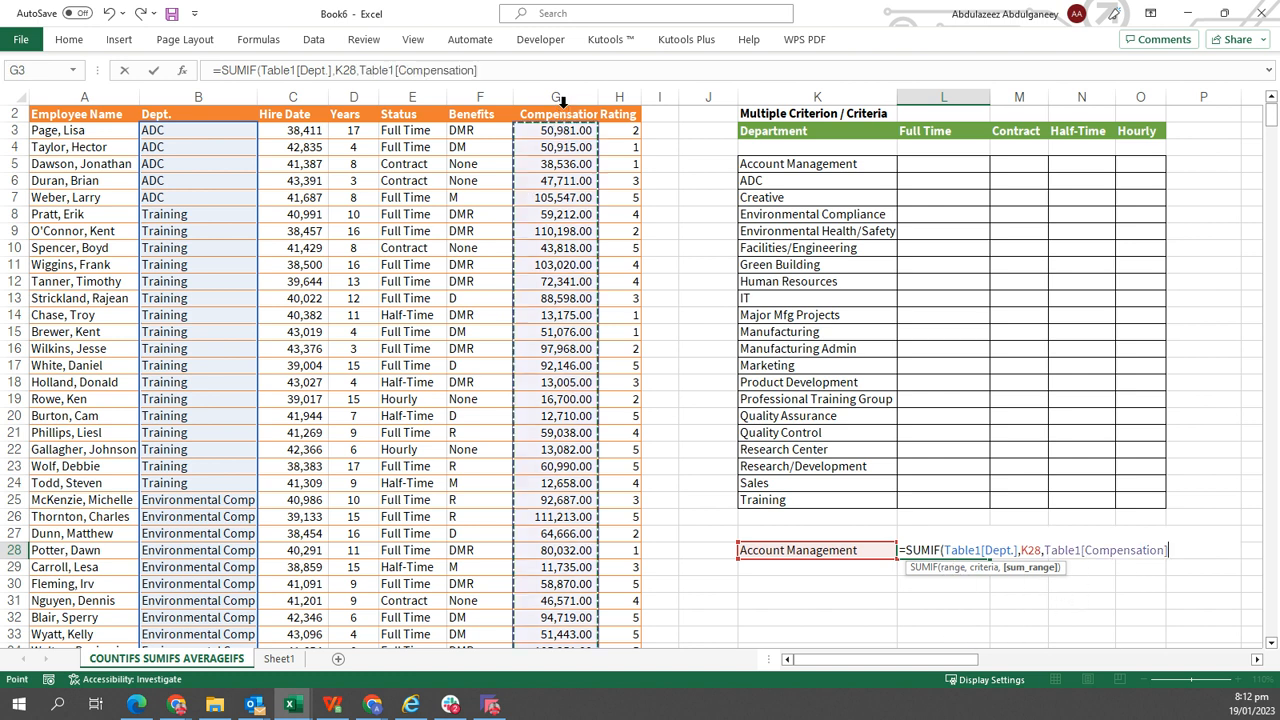
key(ctrl+Return)
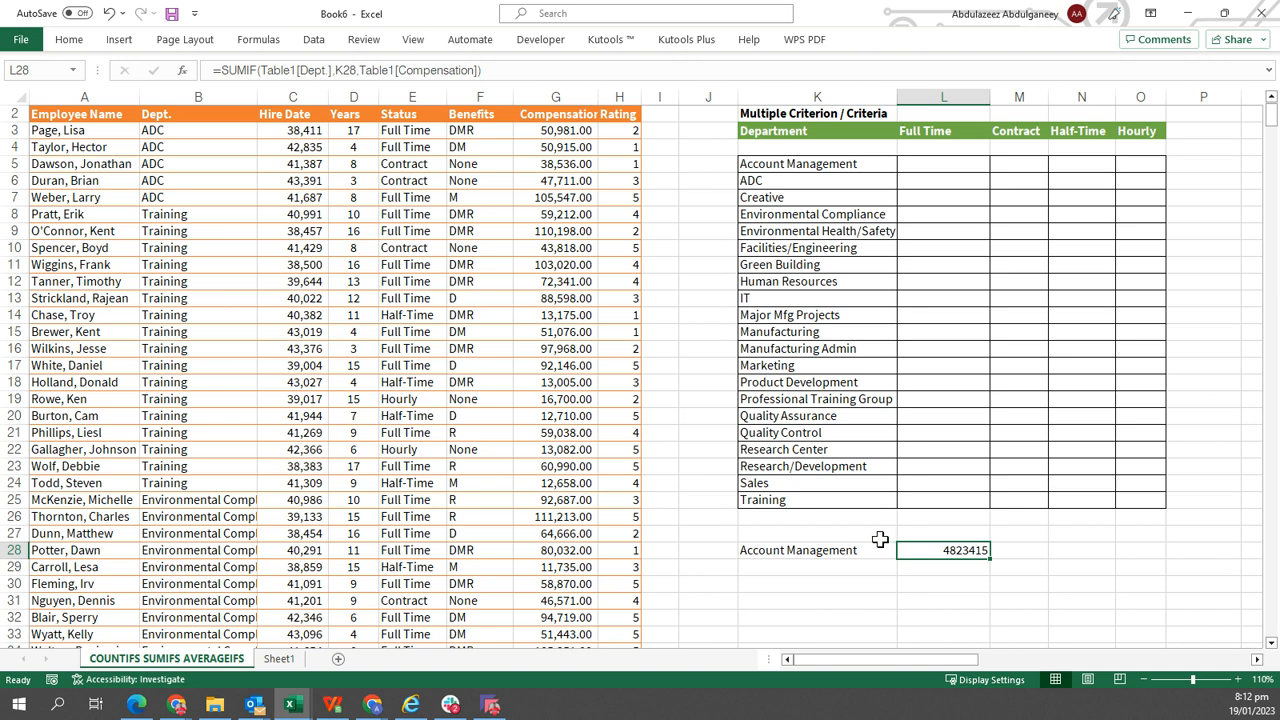
click(422, 133)
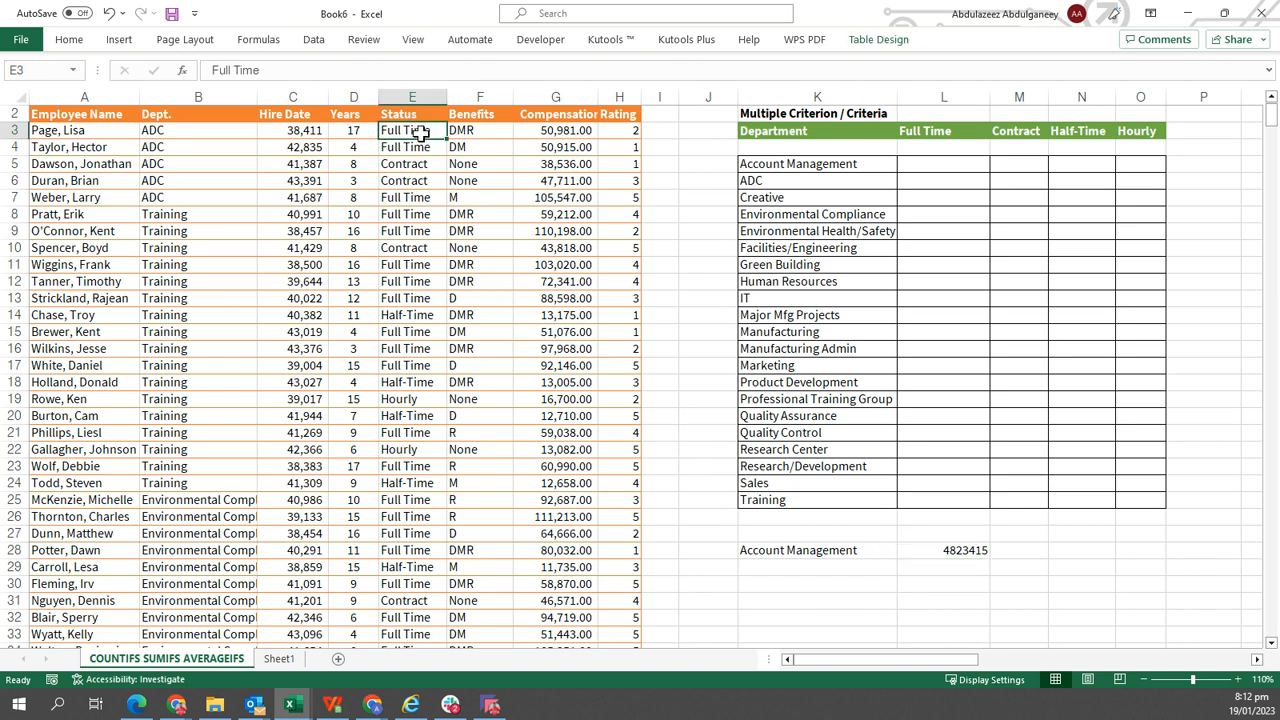
click(804, 551)
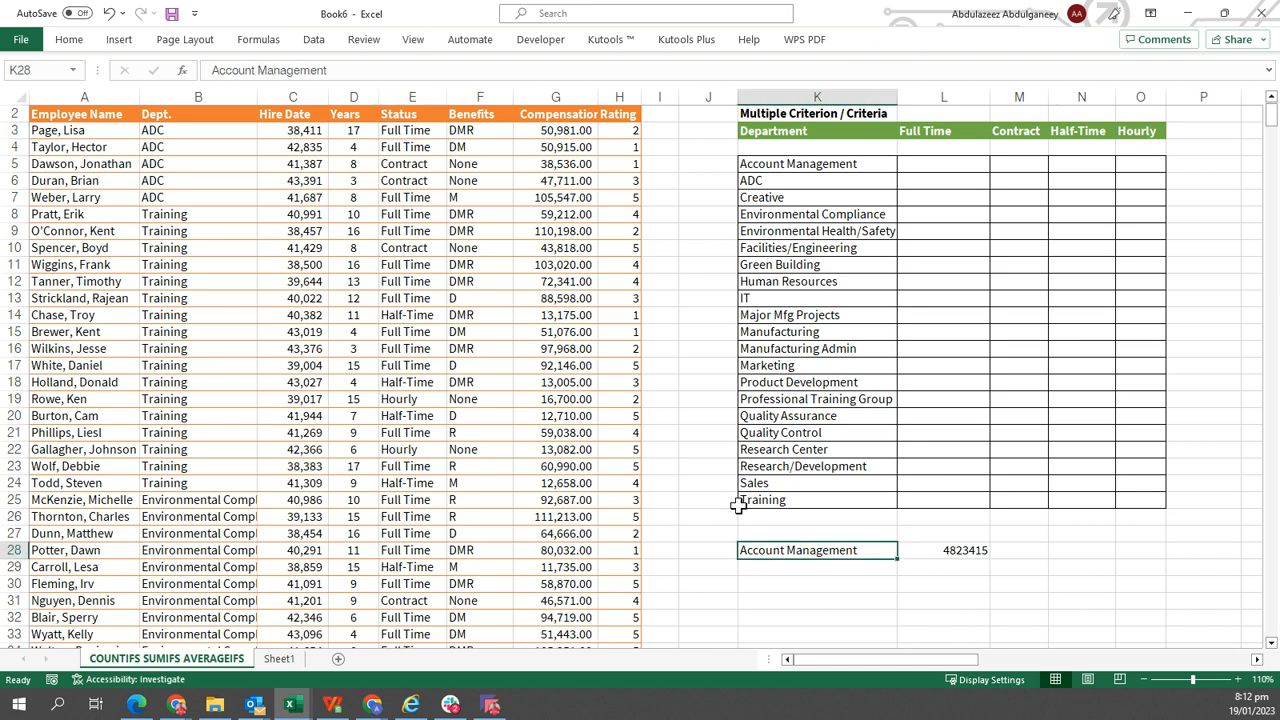
click(415, 316)
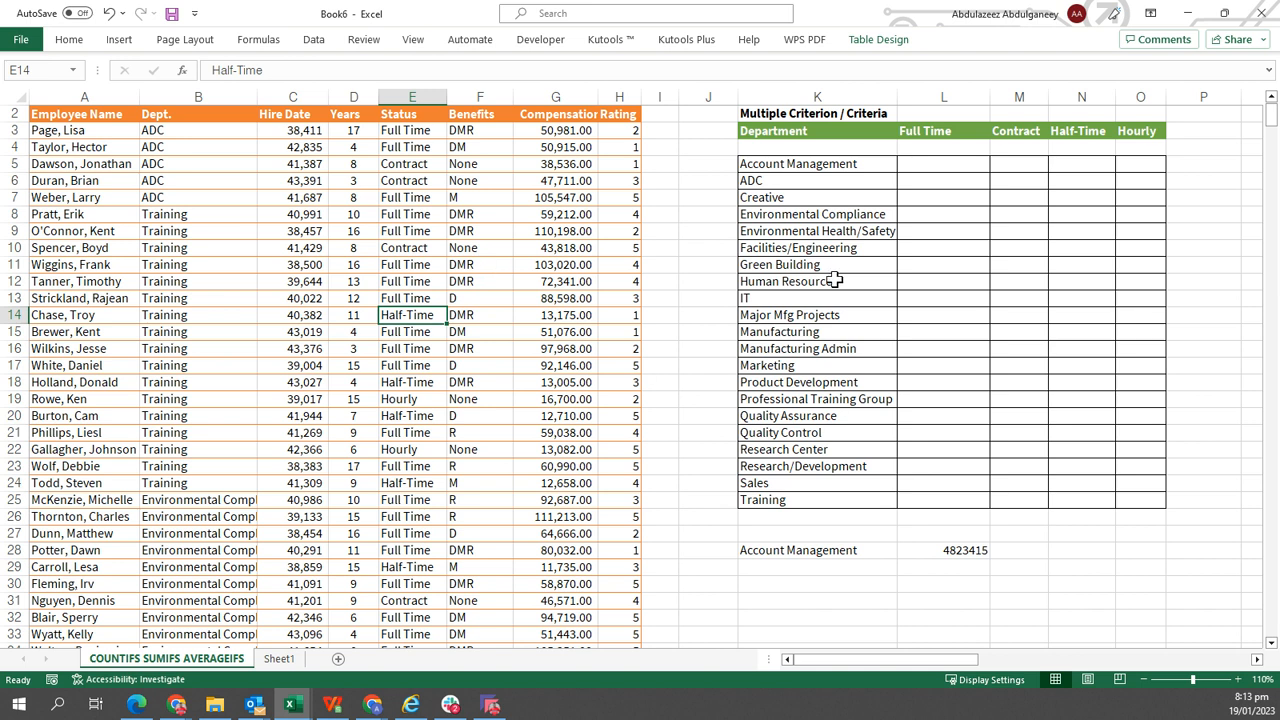
click(946, 166)
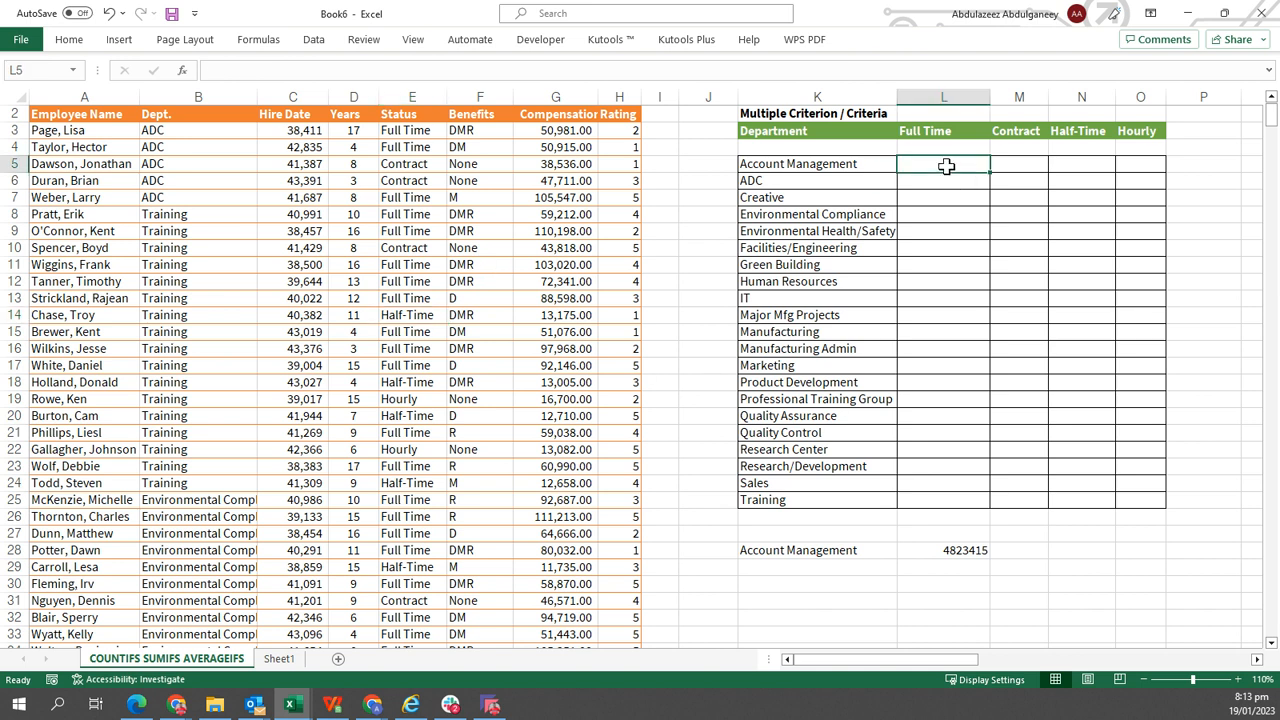
text(=SU)
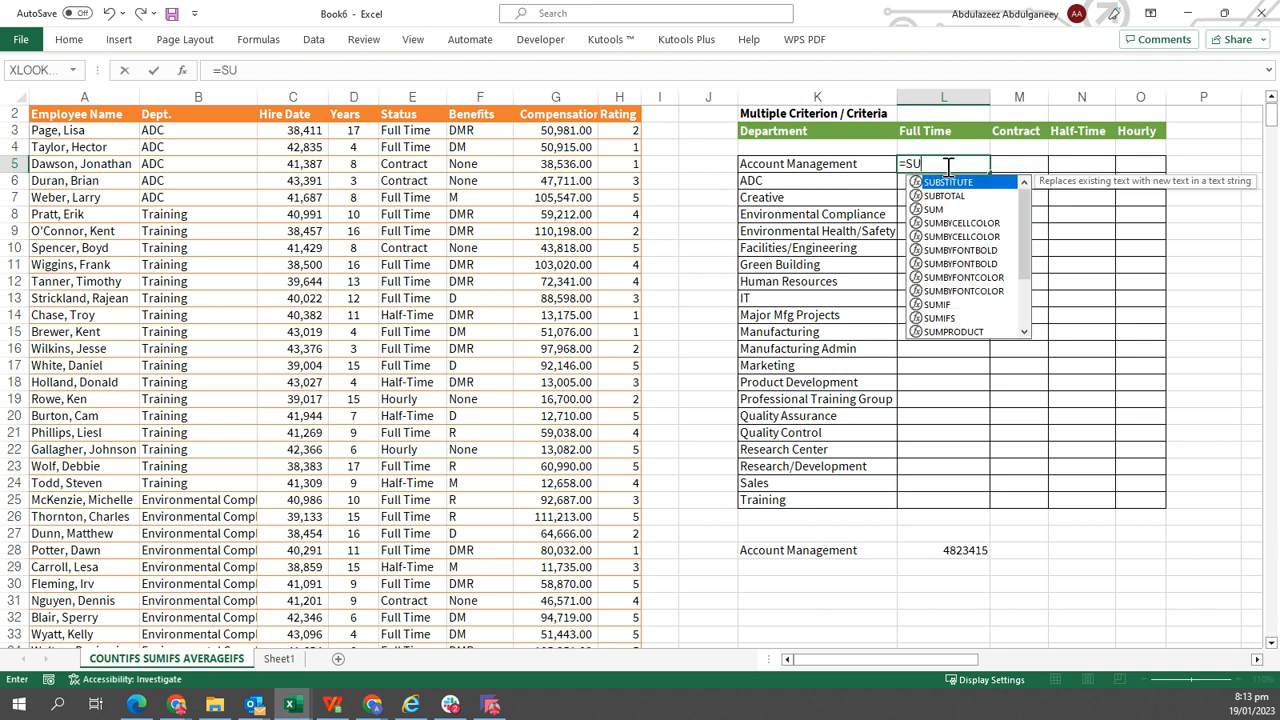
text(MIF)
key(Escape)
key(Tab)
Start a SUMIFS formula in L5 summing Table1[Compensation] where Table1[Dept.] equals K5.
click(946, 165)
text(=SUM)
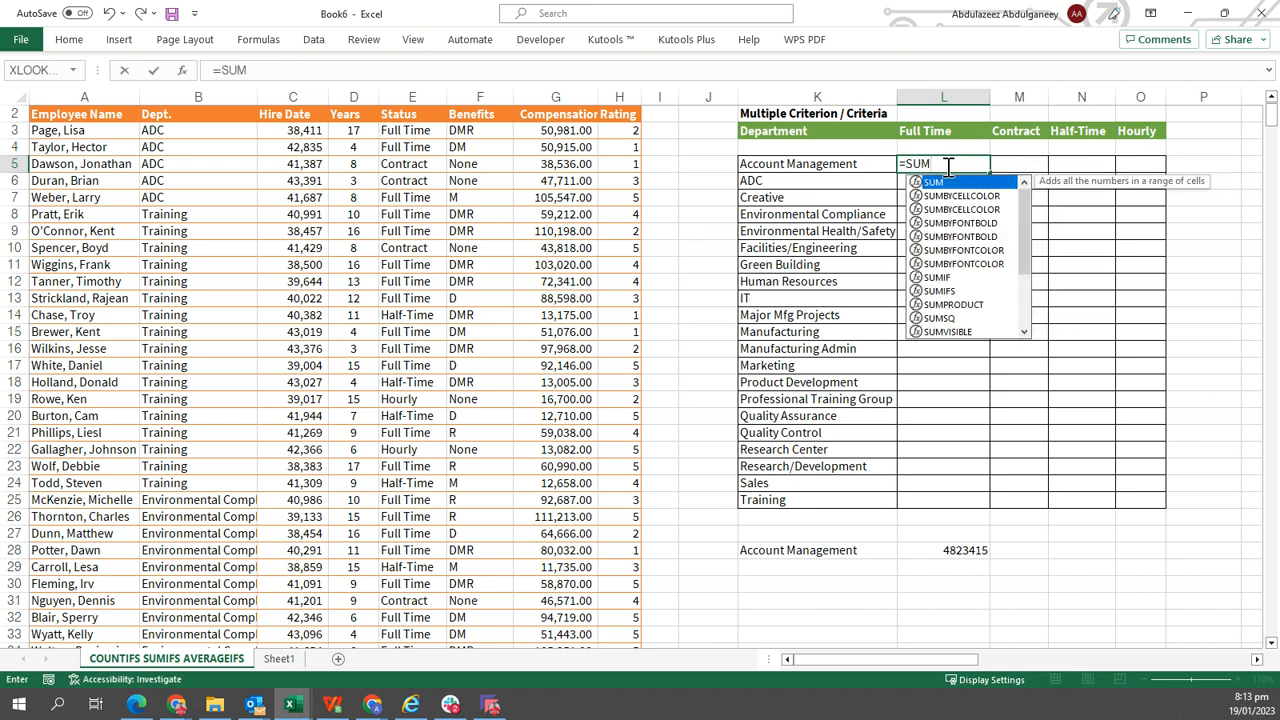
text(IFS()
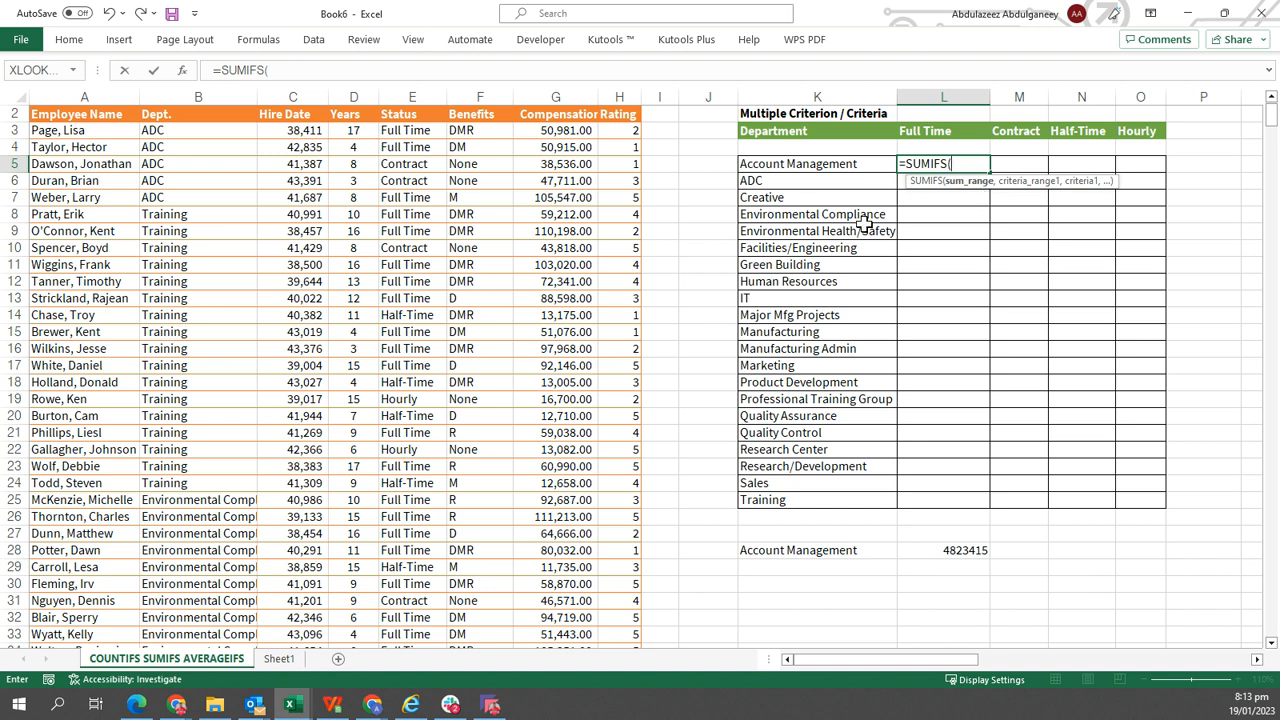
click(565, 103)
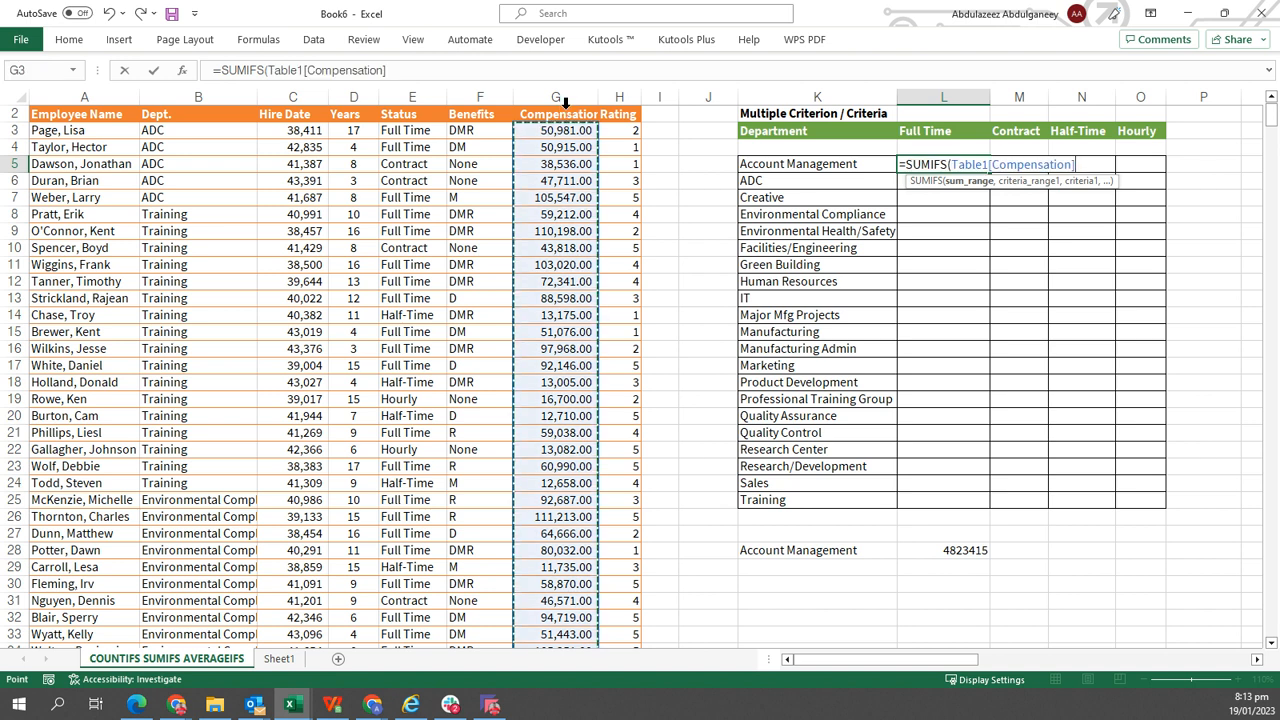
text(,)
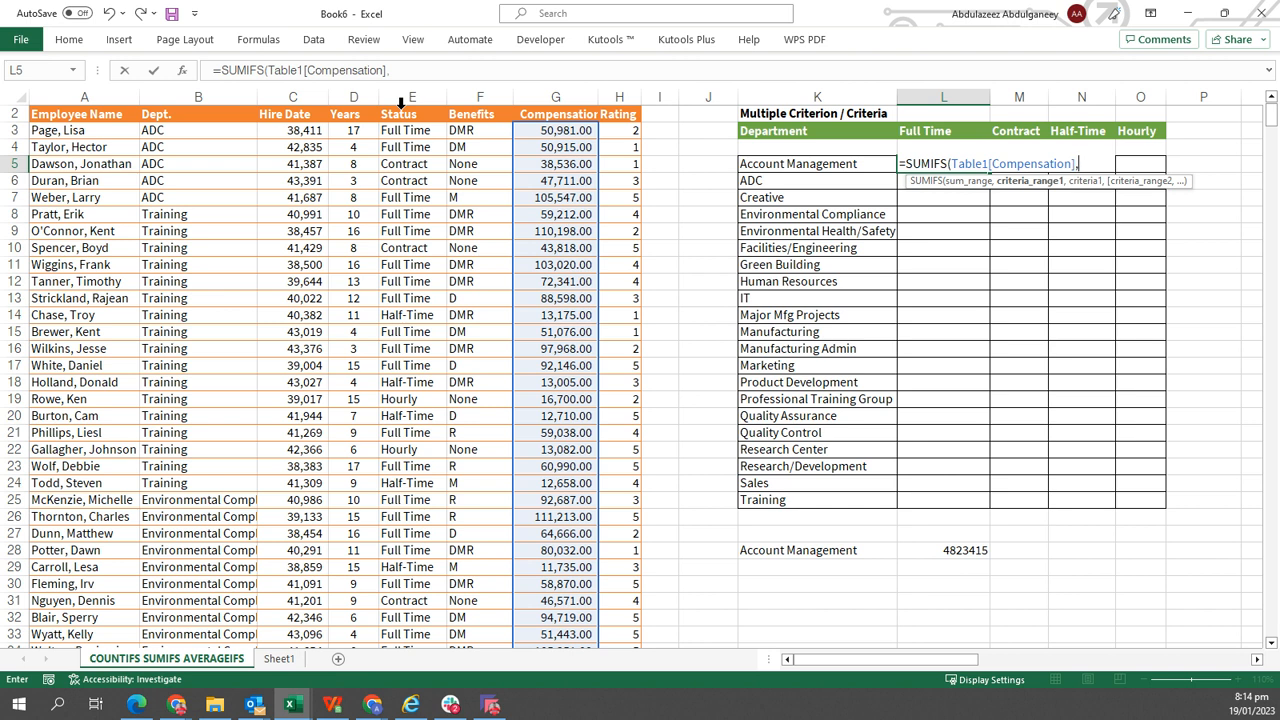
click(184, 103)
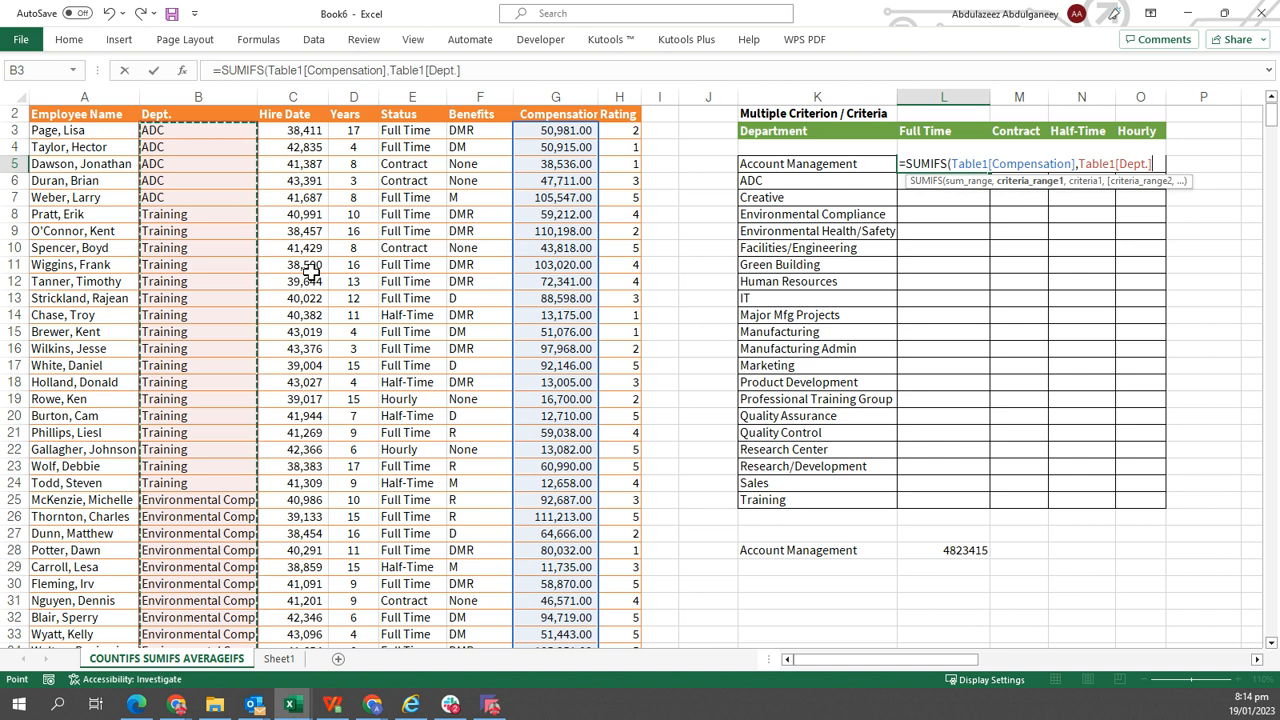
text(,)
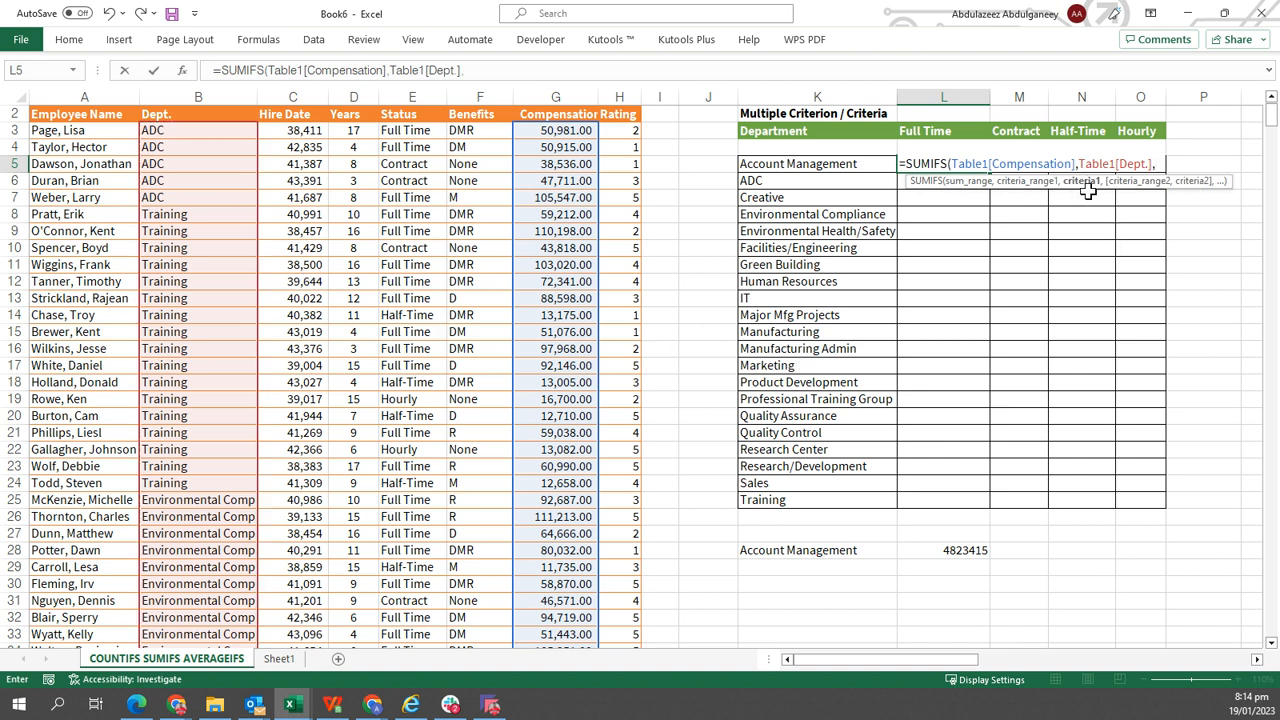
click(866, 167)
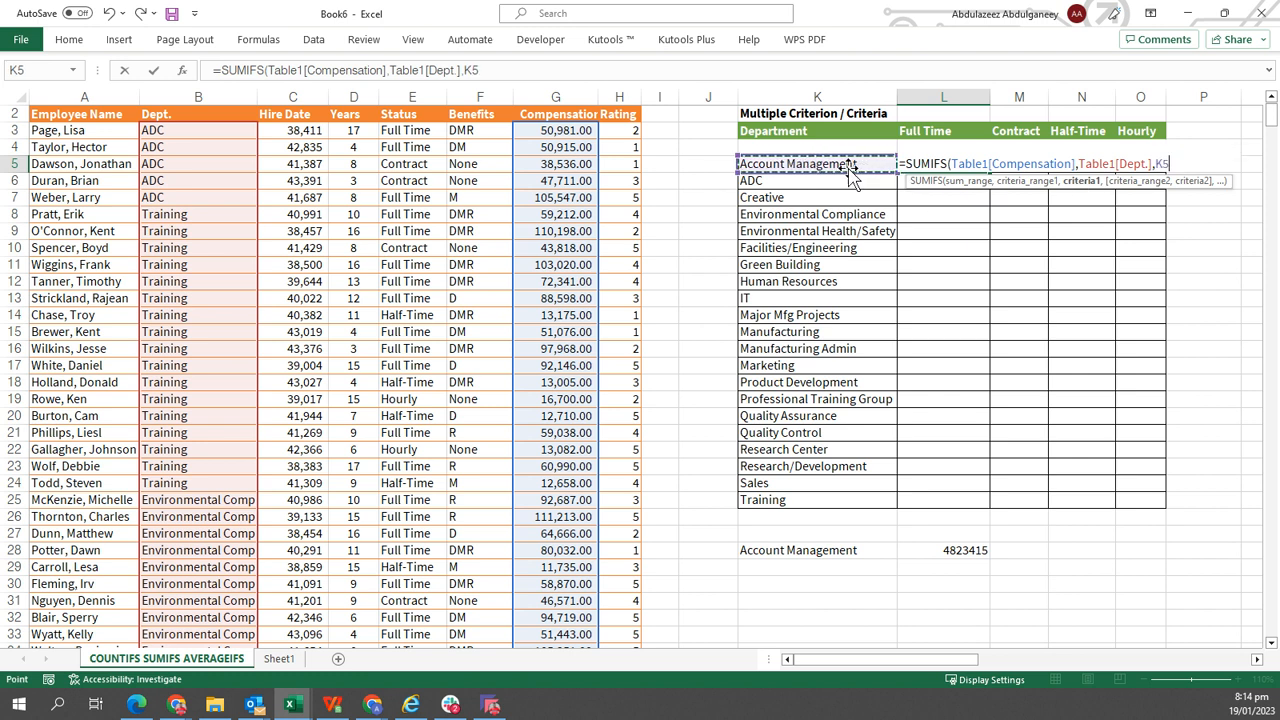
text(,)
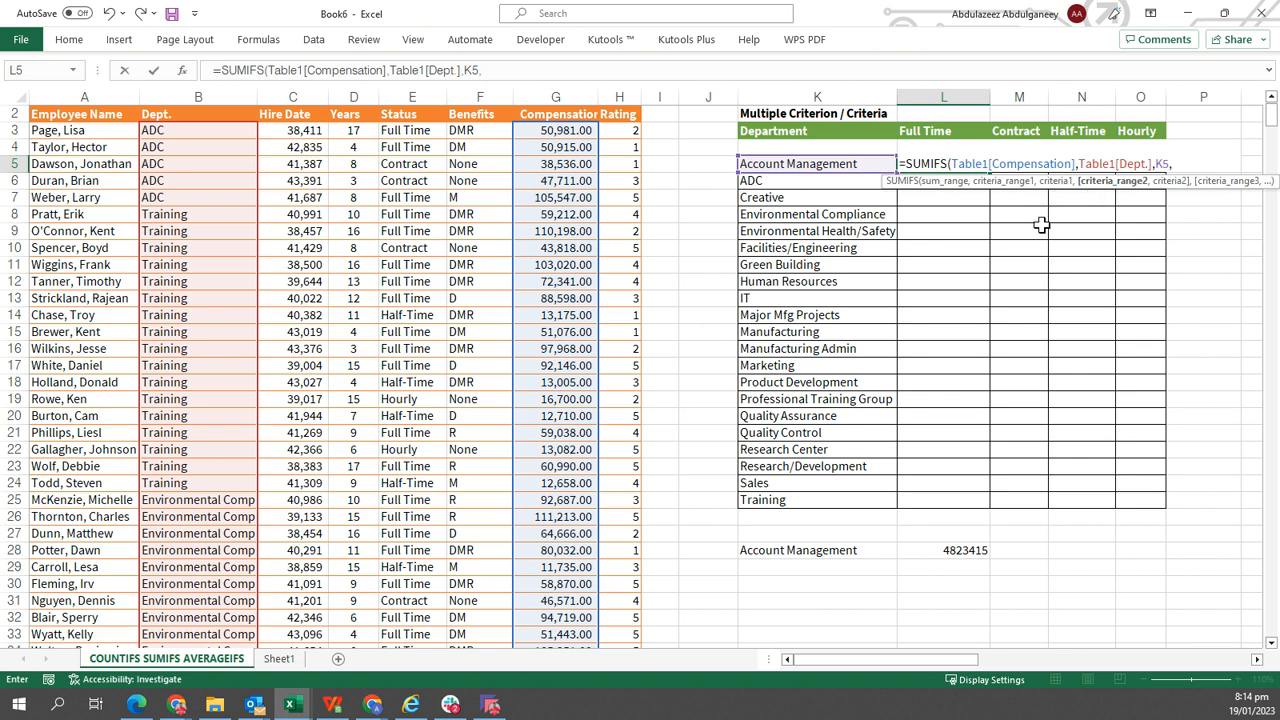
Add Table1[Status] matching L3 as the second criterion and enter the SUMIFS formula.
click(412, 102)
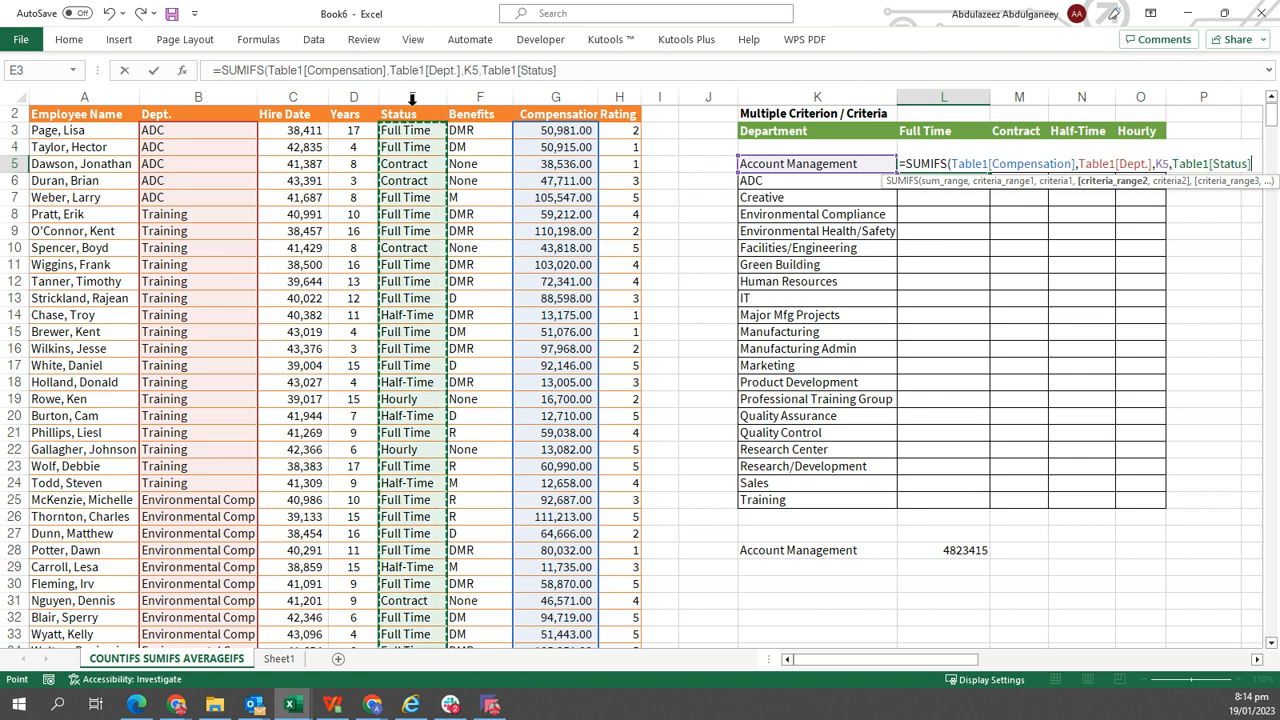
text(,)
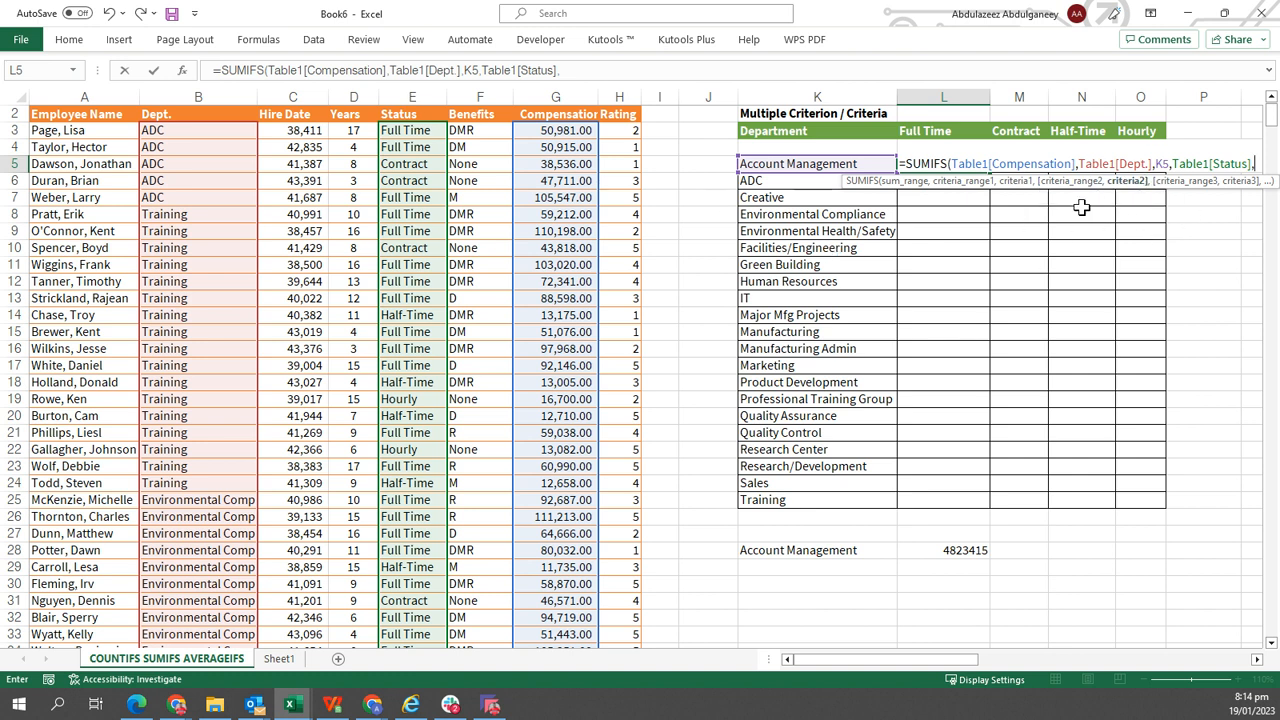
click(935, 131)
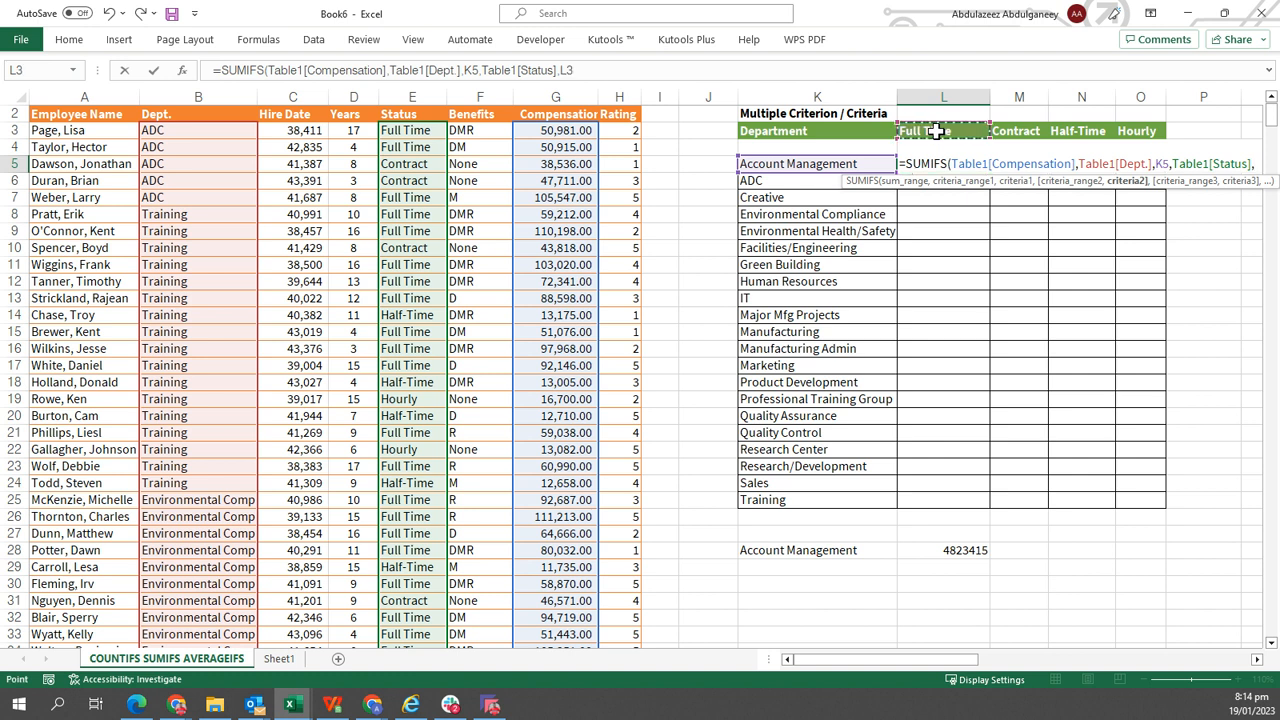
key(ctrl+Return)
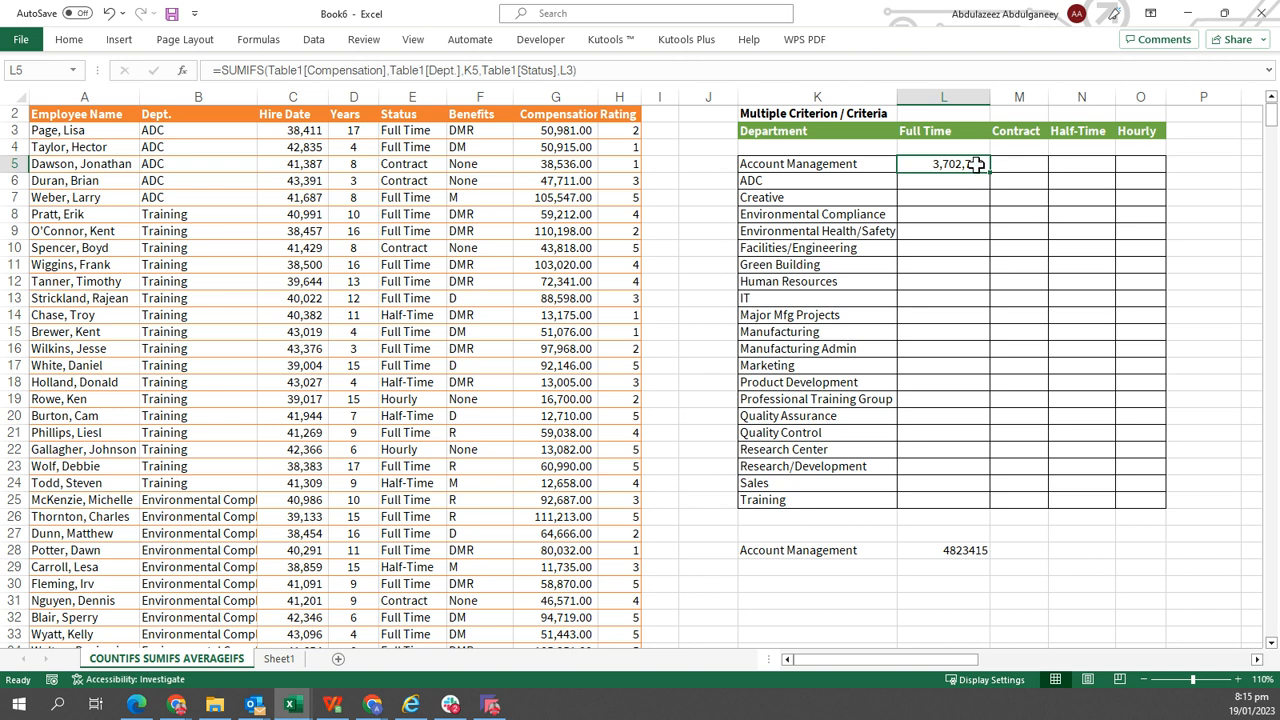
Fill the L5 SUMIFS formula down the Full Time column through the Training row.
click(964, 549)
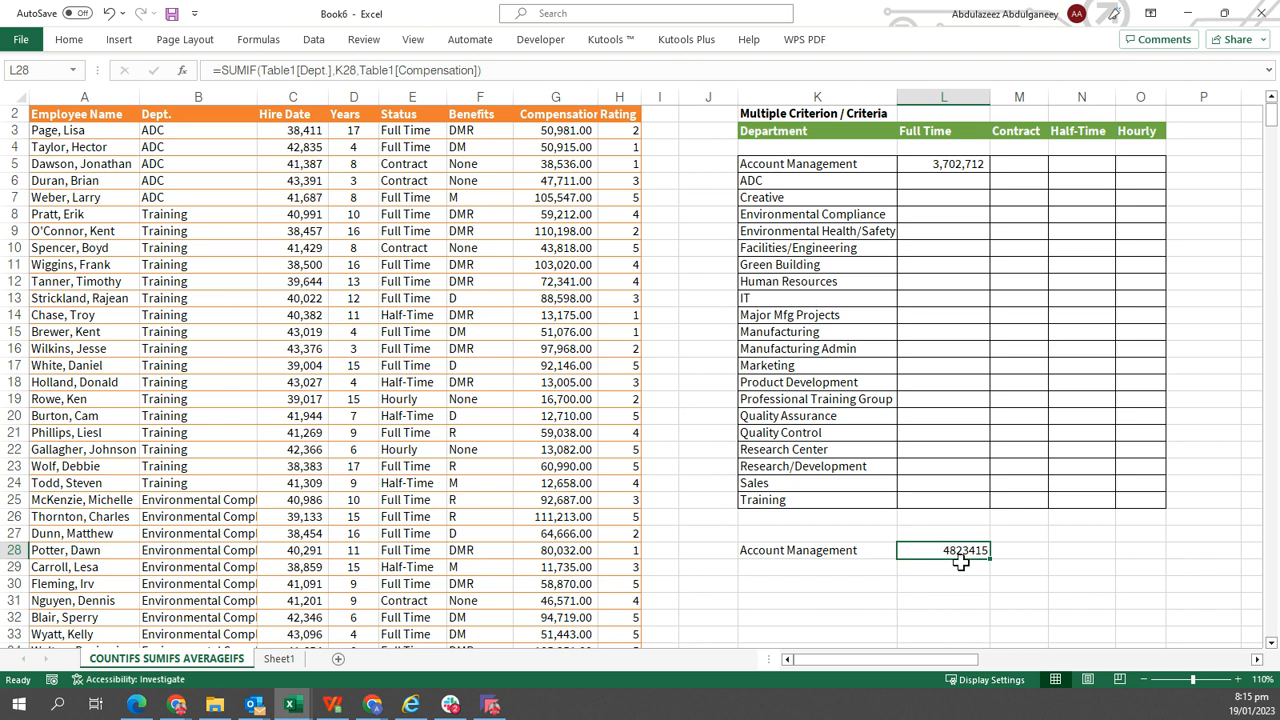
click(950, 165)
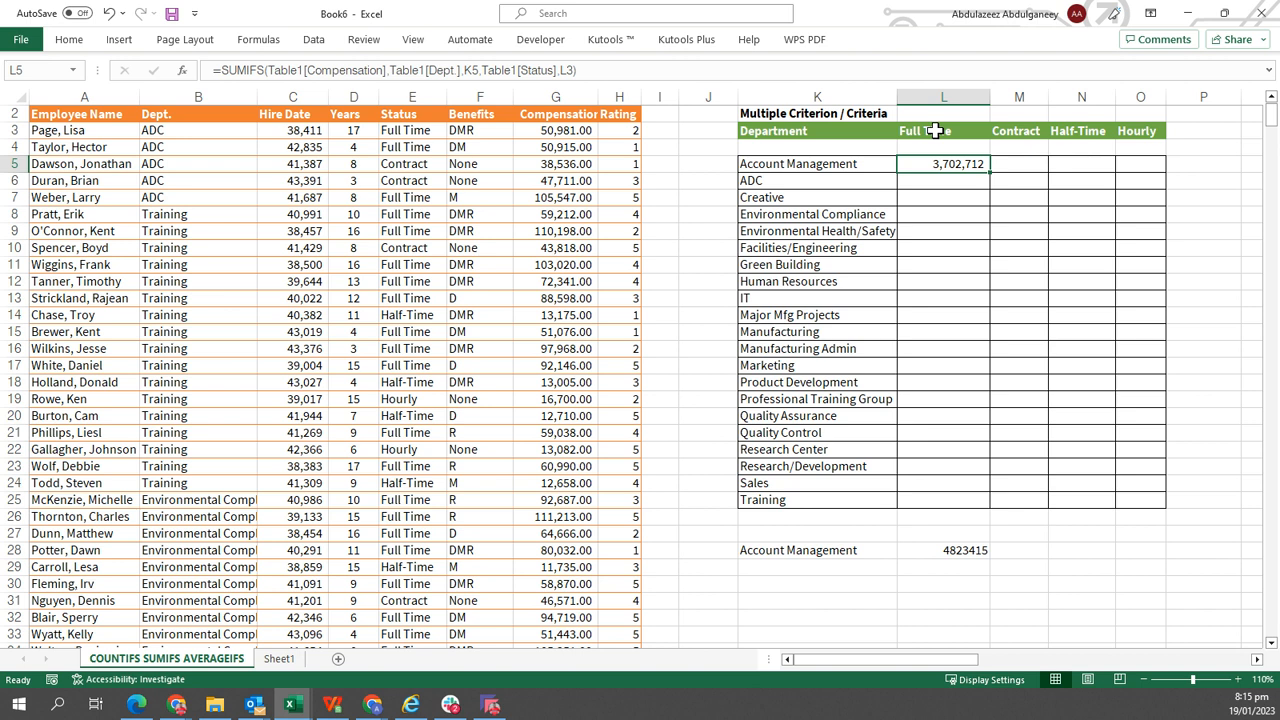
double_click(990, 172)
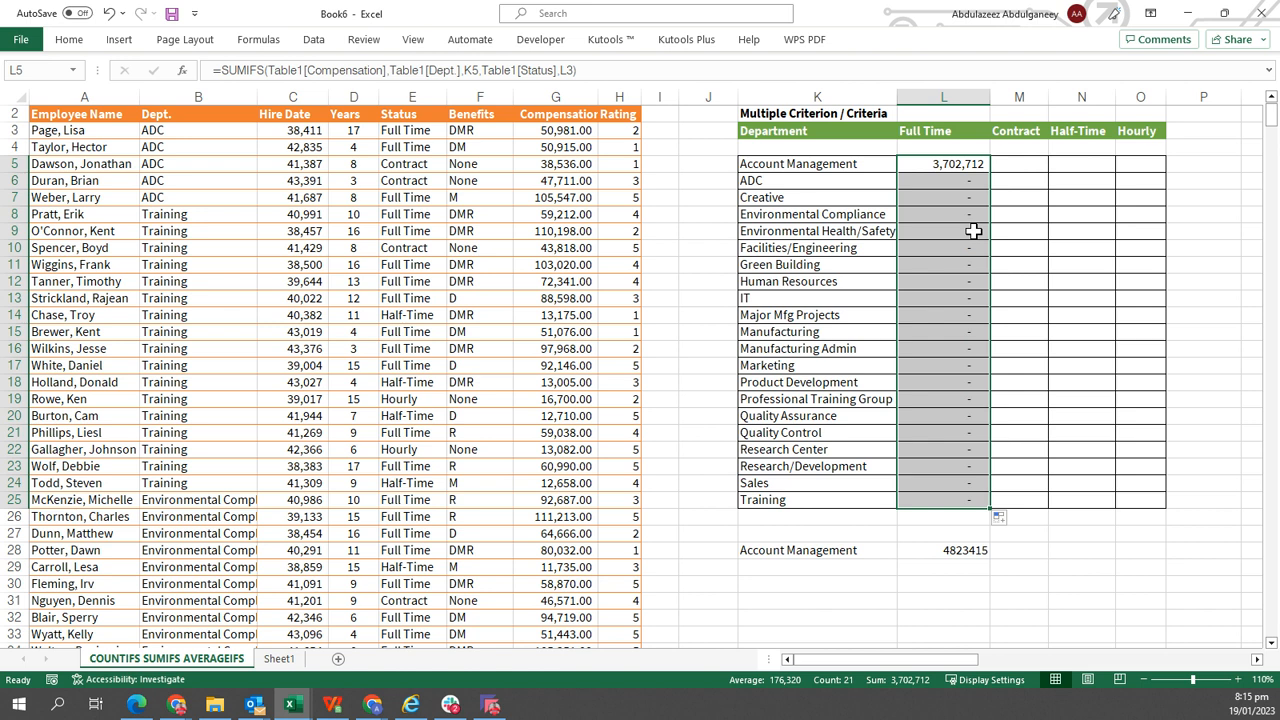
Inspect the filled formulas in L5 and L6 to compare their cell references.
key(Up)
key(Down)
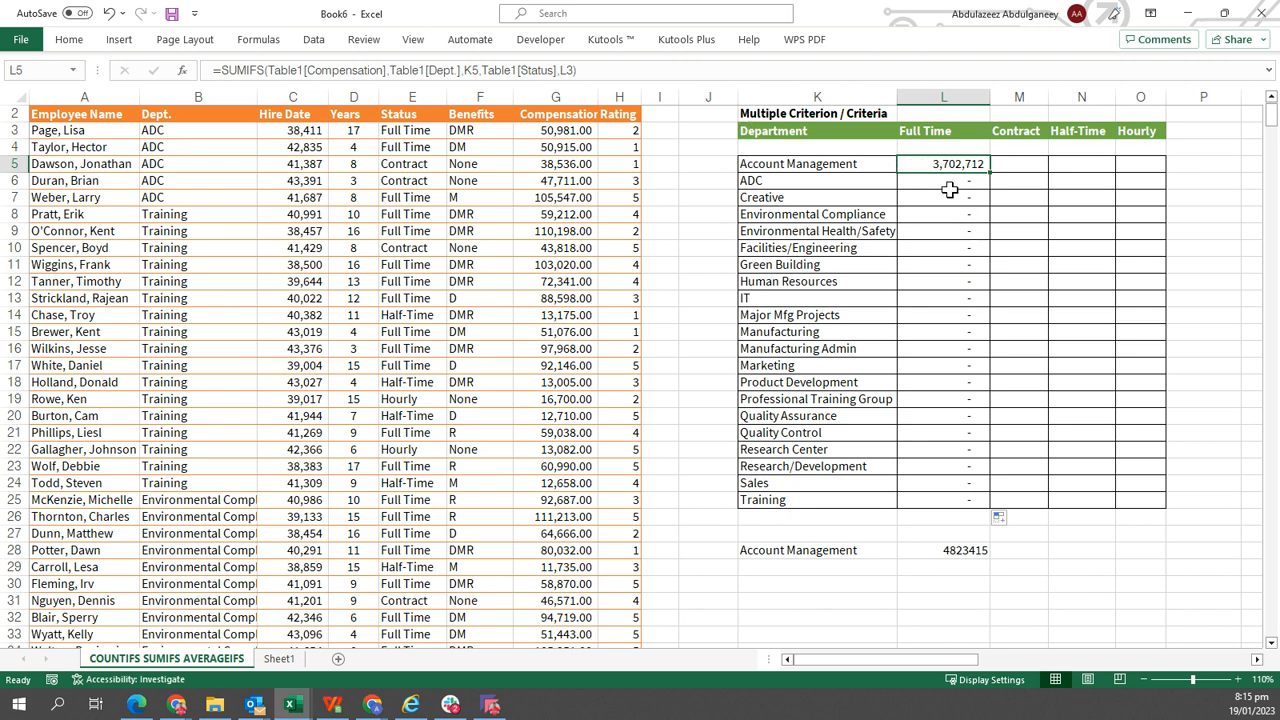
click(949, 186)
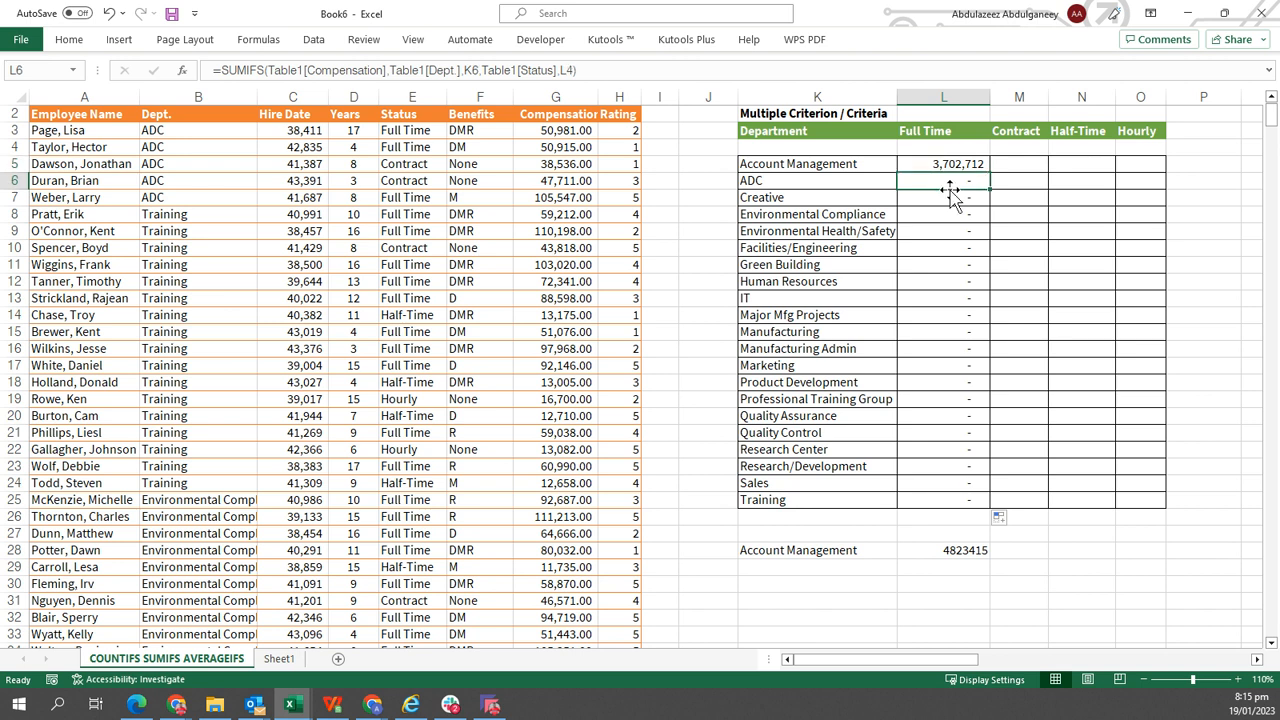
key(Up)
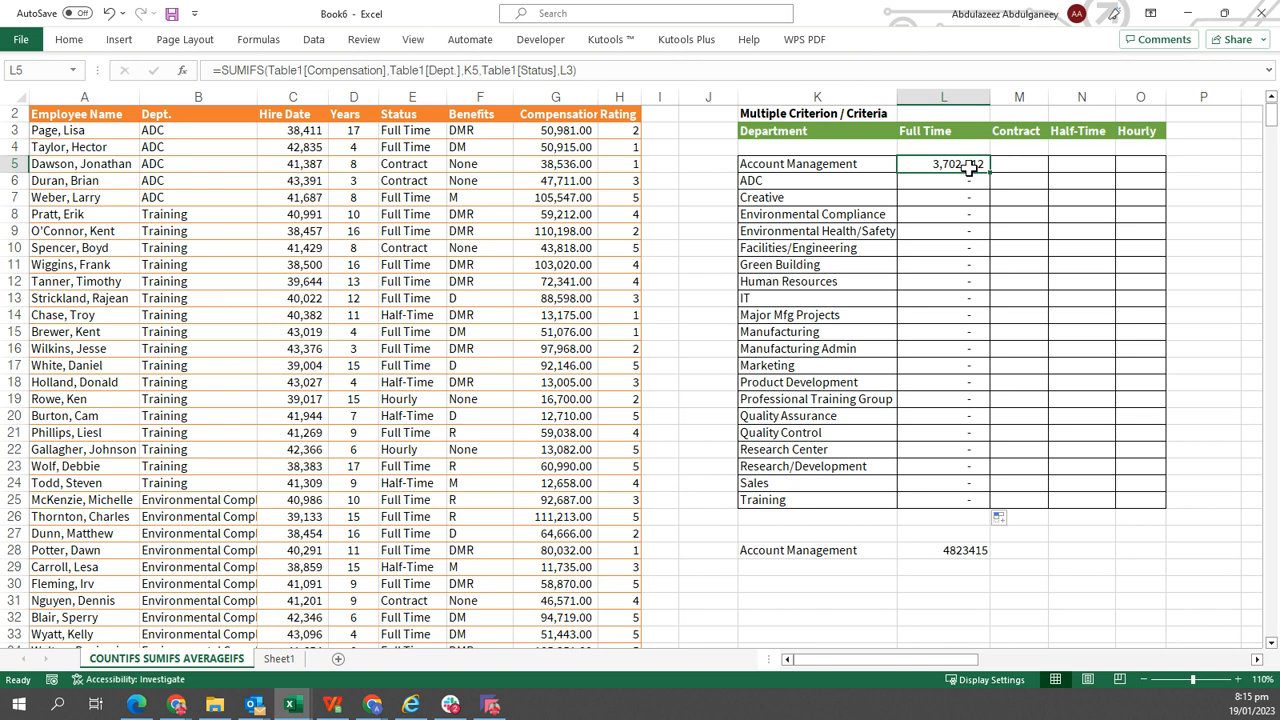
key(Down)
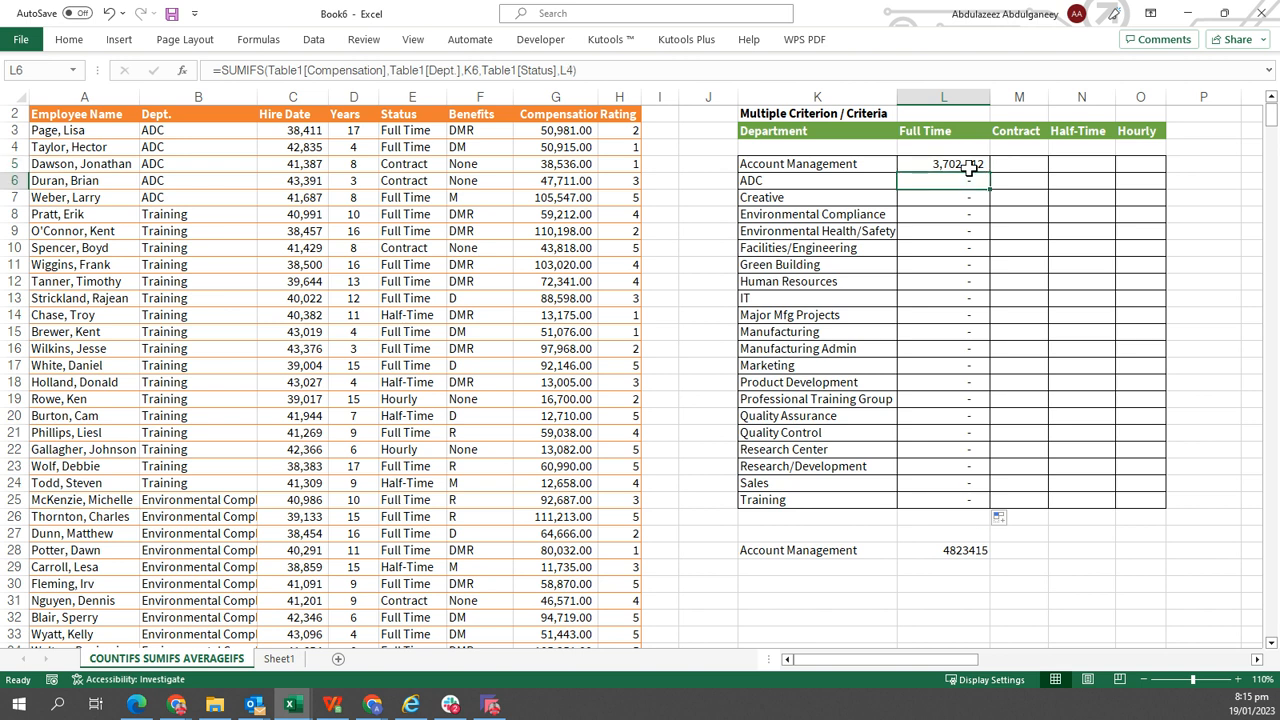
Inspect the formulas and criteria cells around L5 to trace how the status reference shifts.
key(Down)
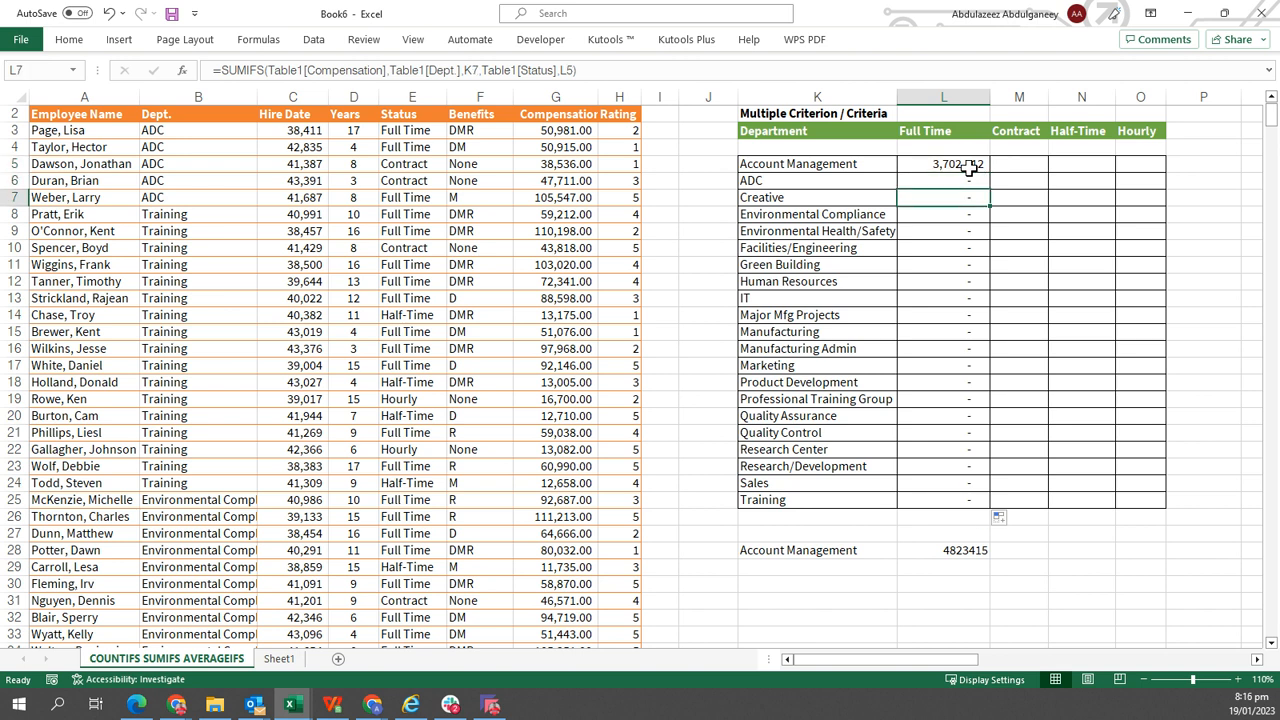
key(Up)
key(Up)
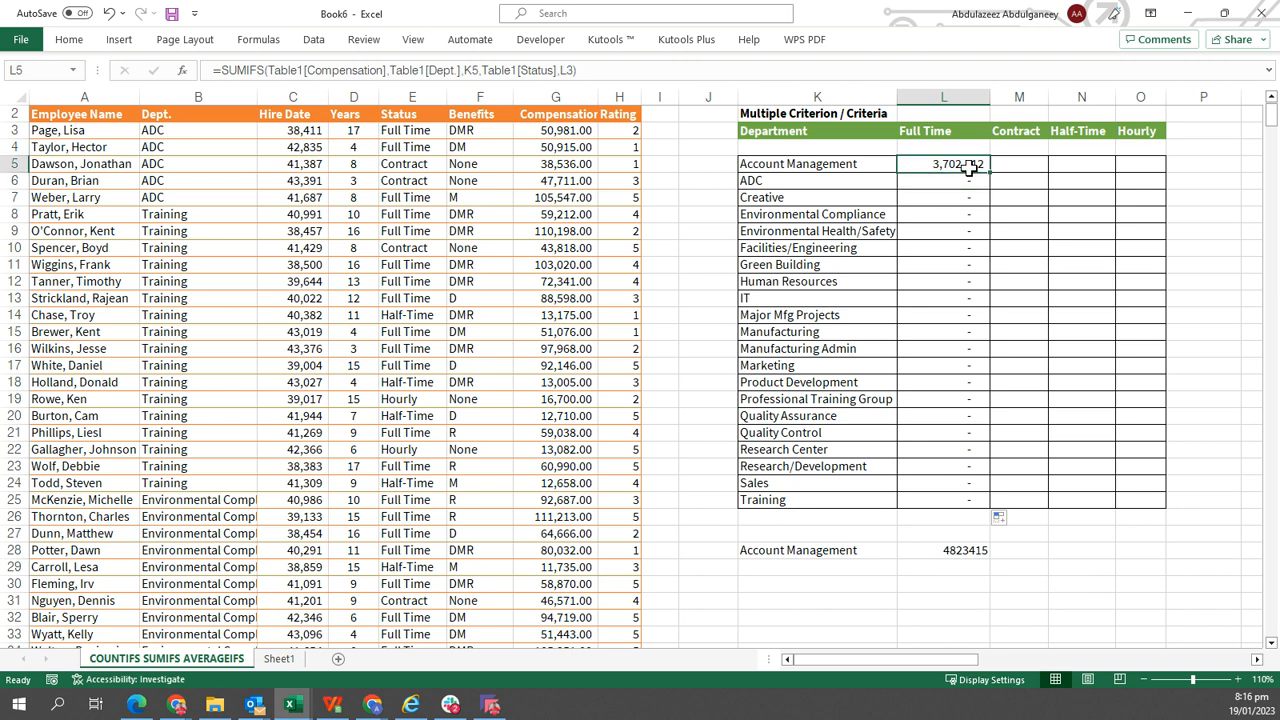
key(Left)
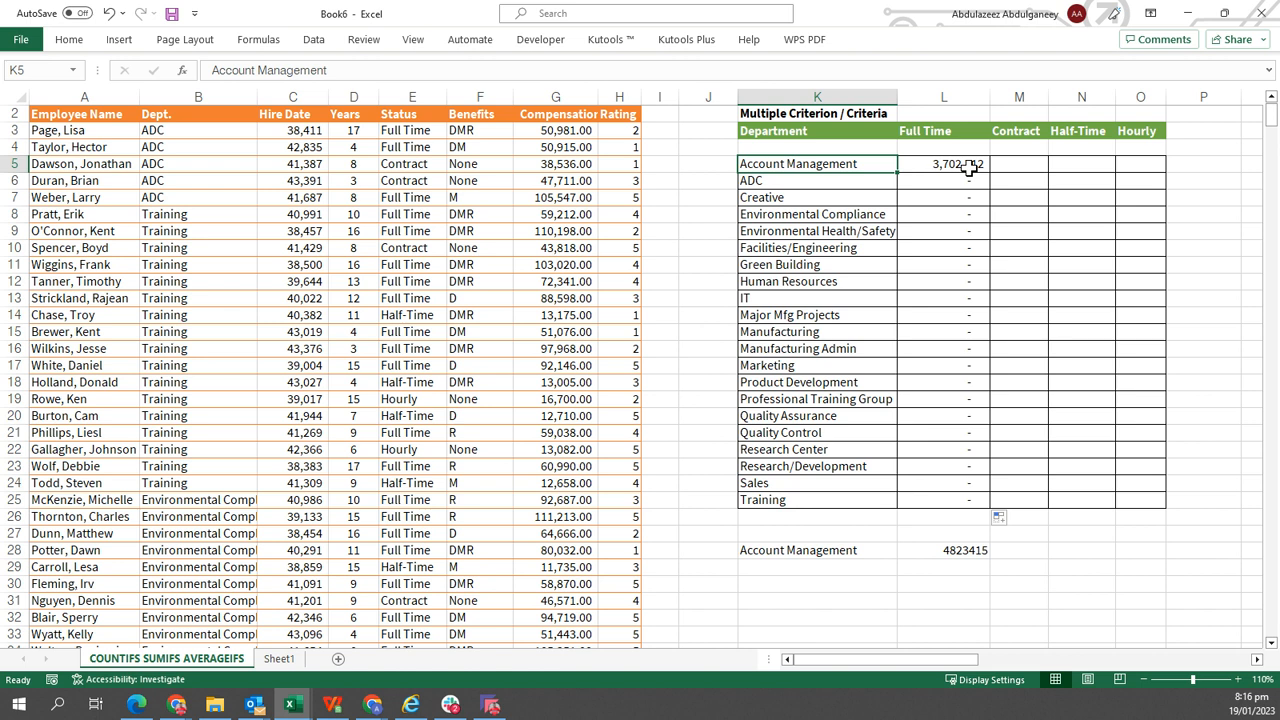
key(Down)
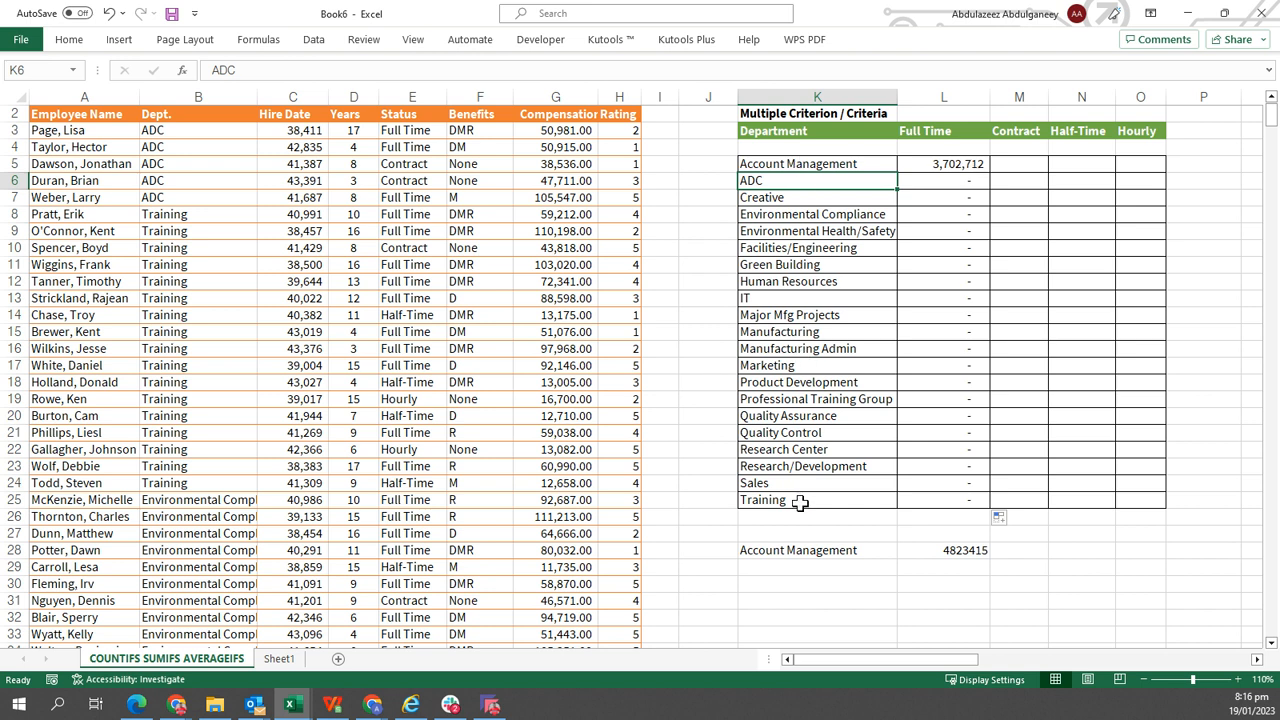
click(942, 163)
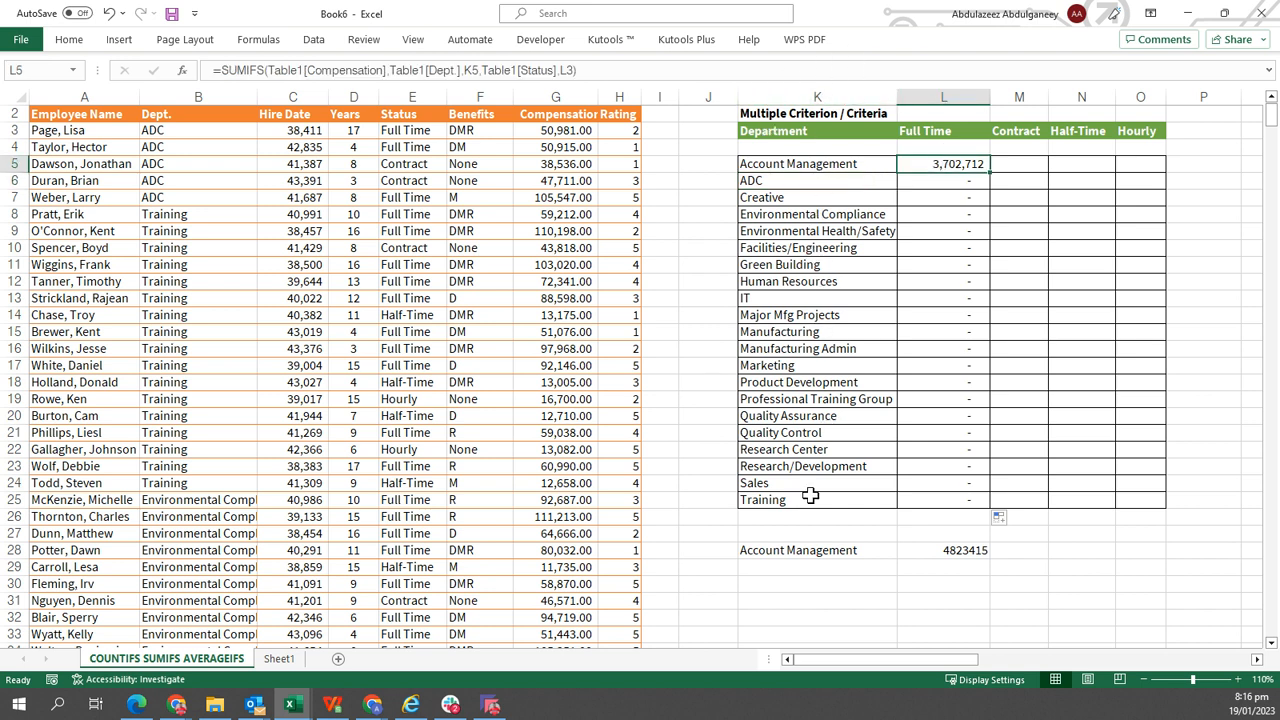
click(971, 132)
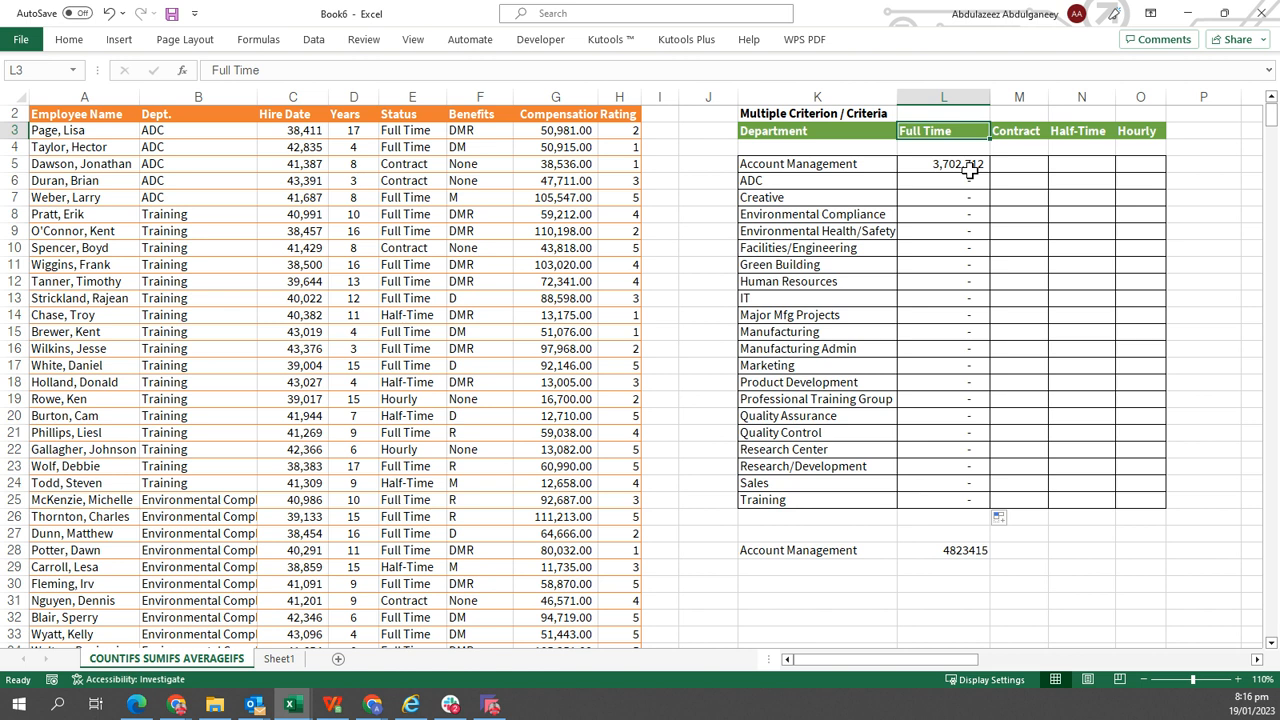
click(970, 170)
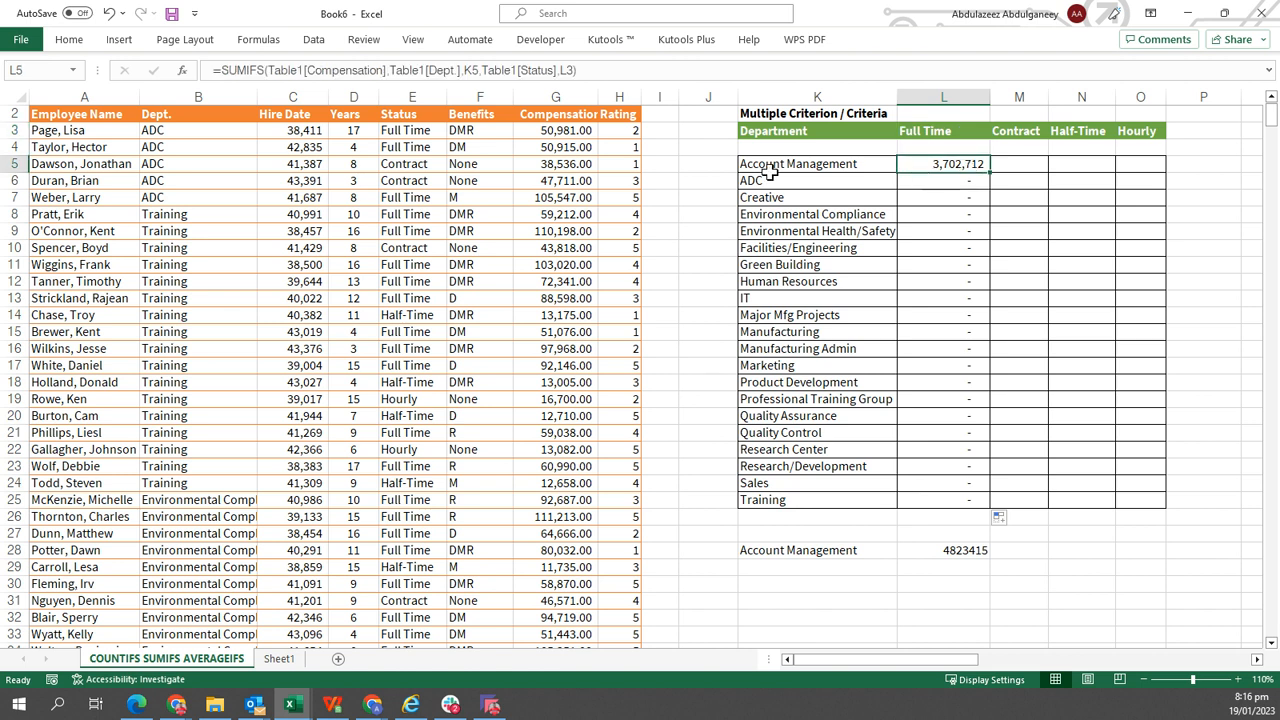
Lock the status criterion in L5's formula as $L$3, then refill the formula down the Full Time column through Training.
click(567, 72)
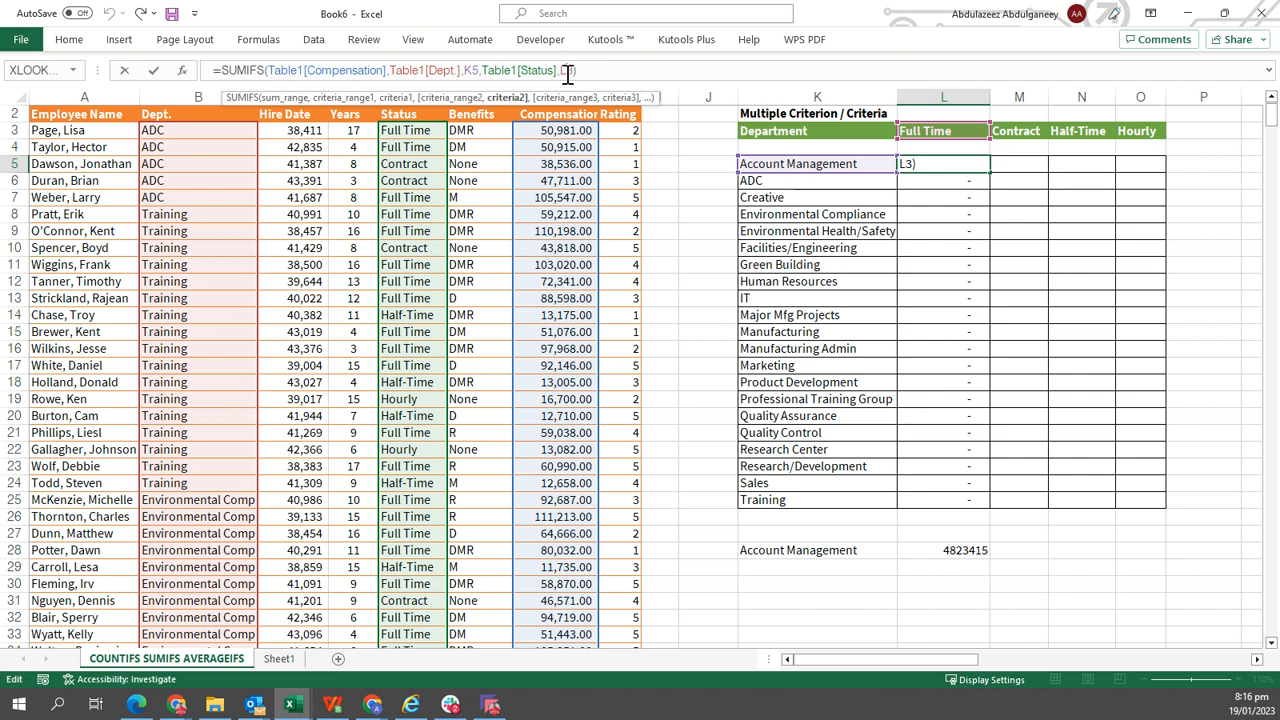
key(F4)
drag(567, 75, 604, 77)
key(Return)
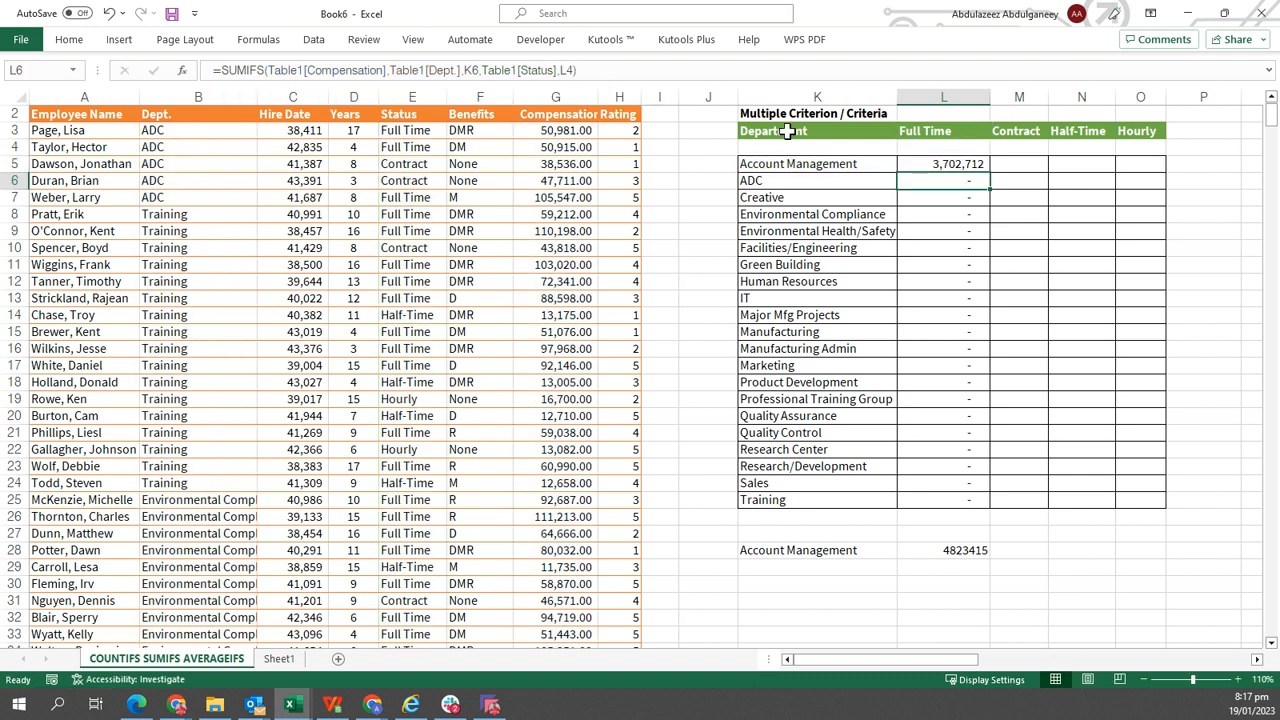
click(970, 166)
double_click(991, 172)
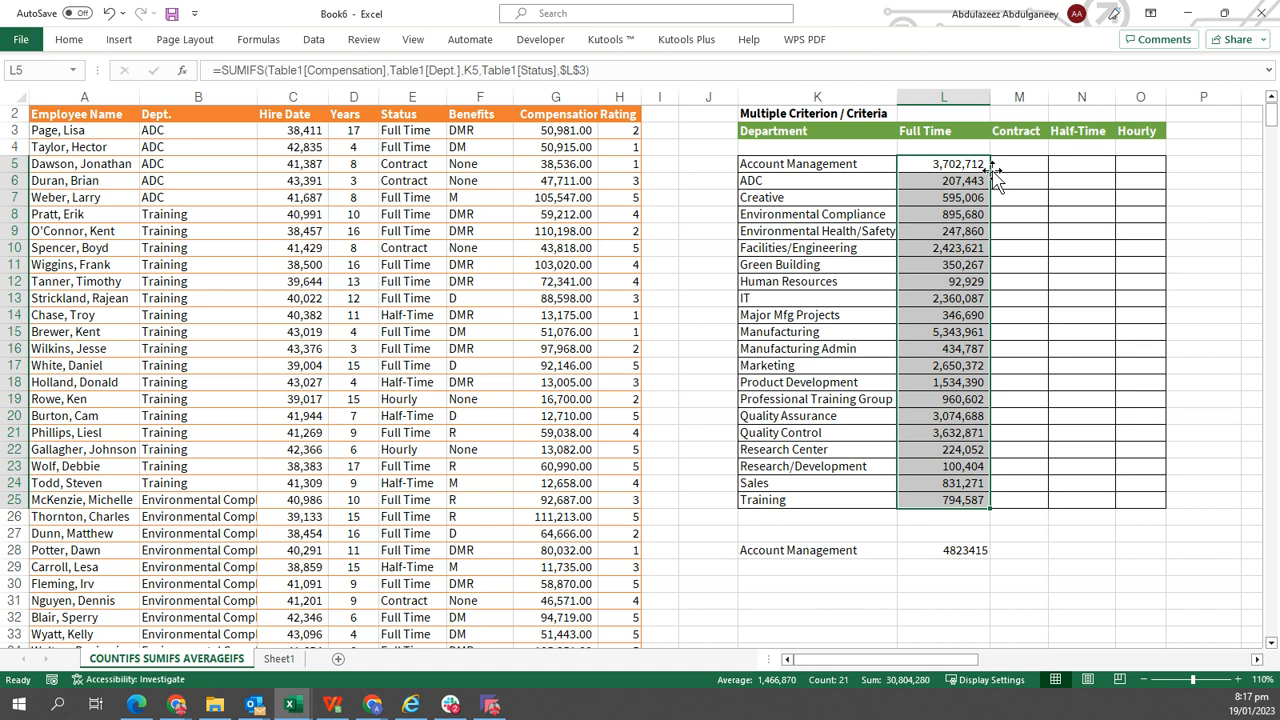